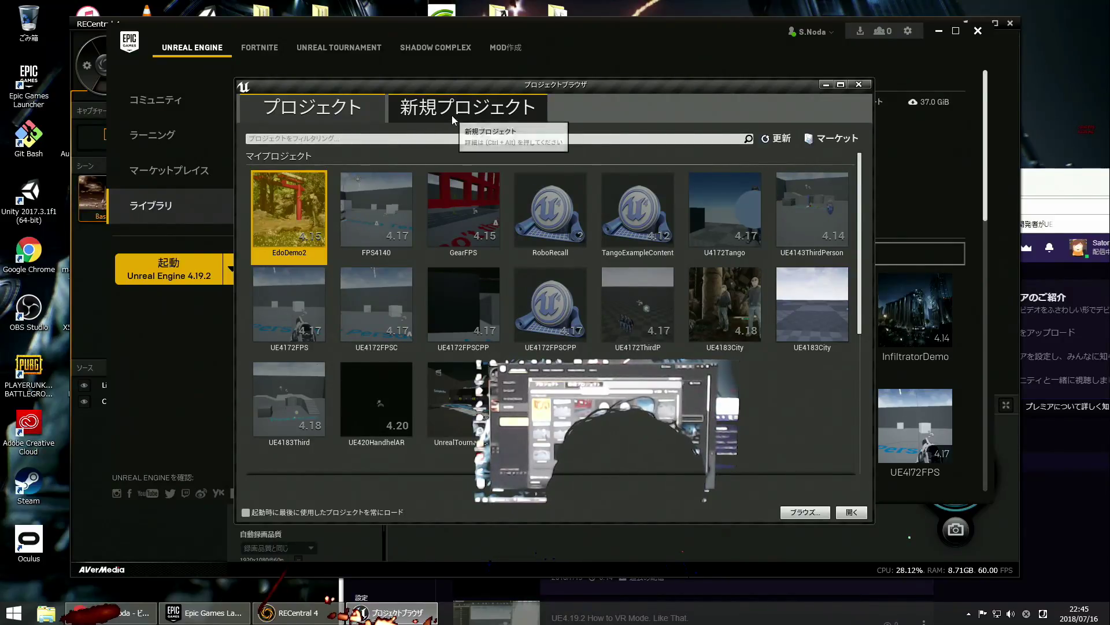
Start a new Blueprint project based on the Virtual Reality template.
left_click(428, 107)
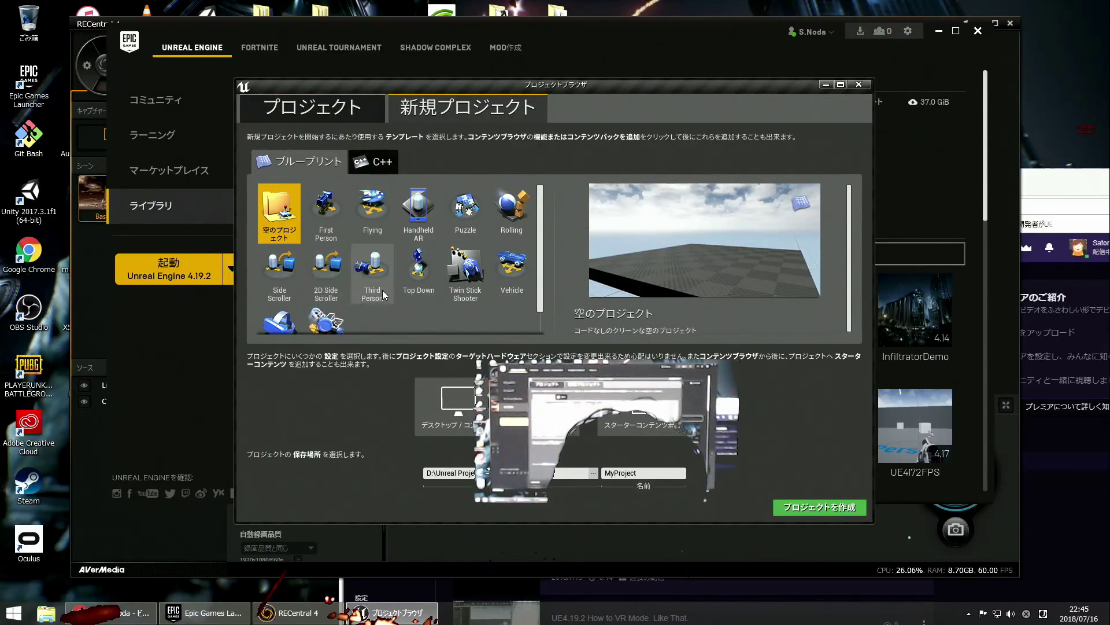
scroll(359, 295, "down", 1)
left_click(281, 301)
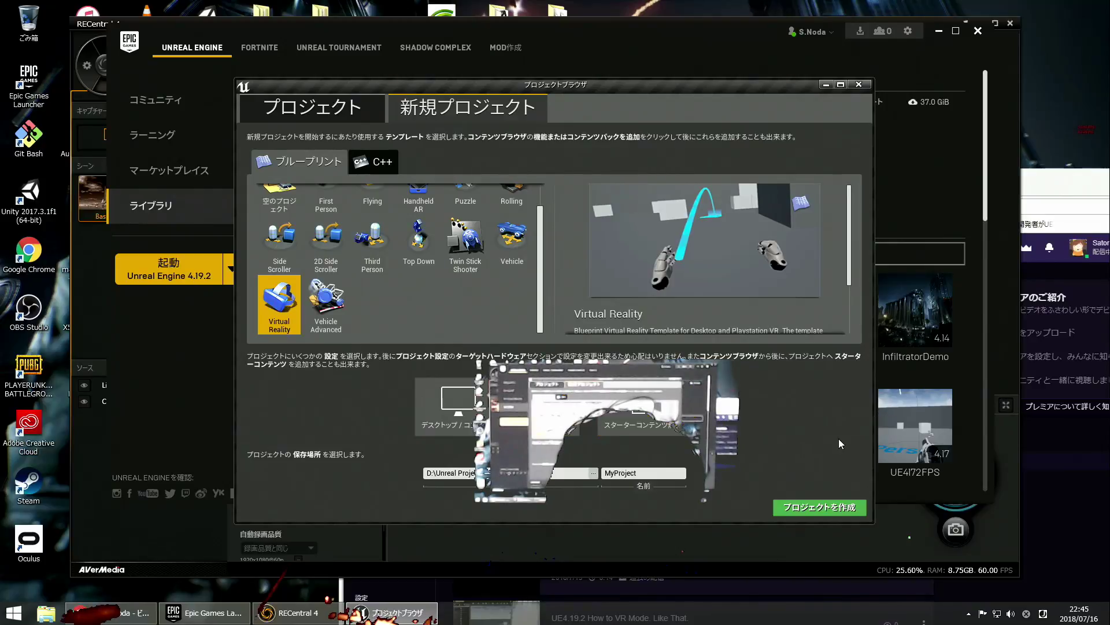
Name the new project UE4192VR and create it.
left_click(647, 473)
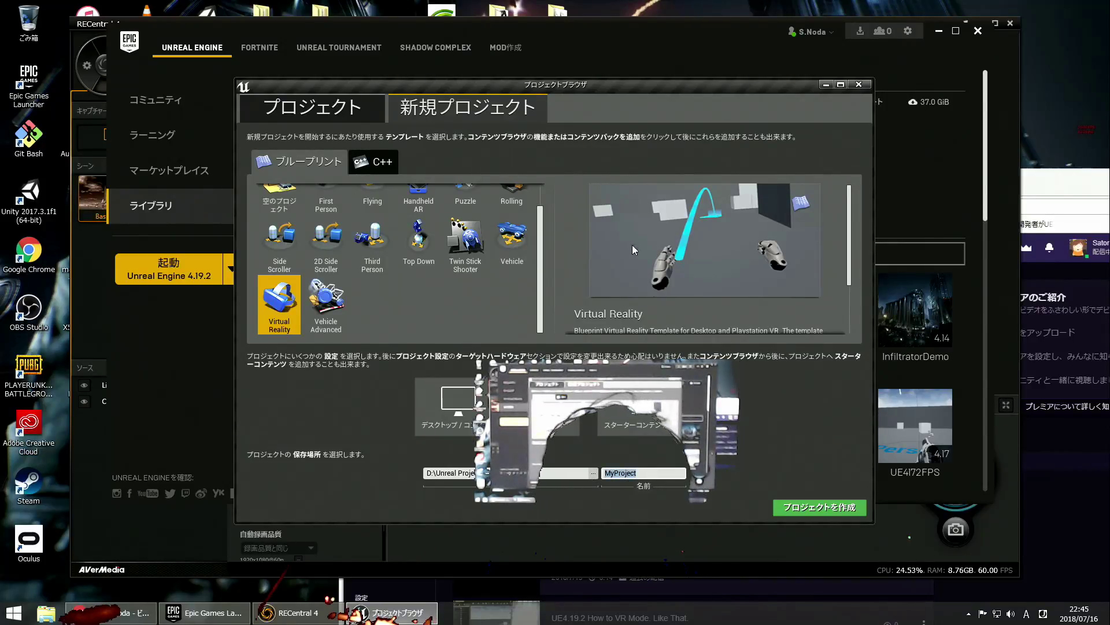
left_click_drag(583, 88, 775, 96)
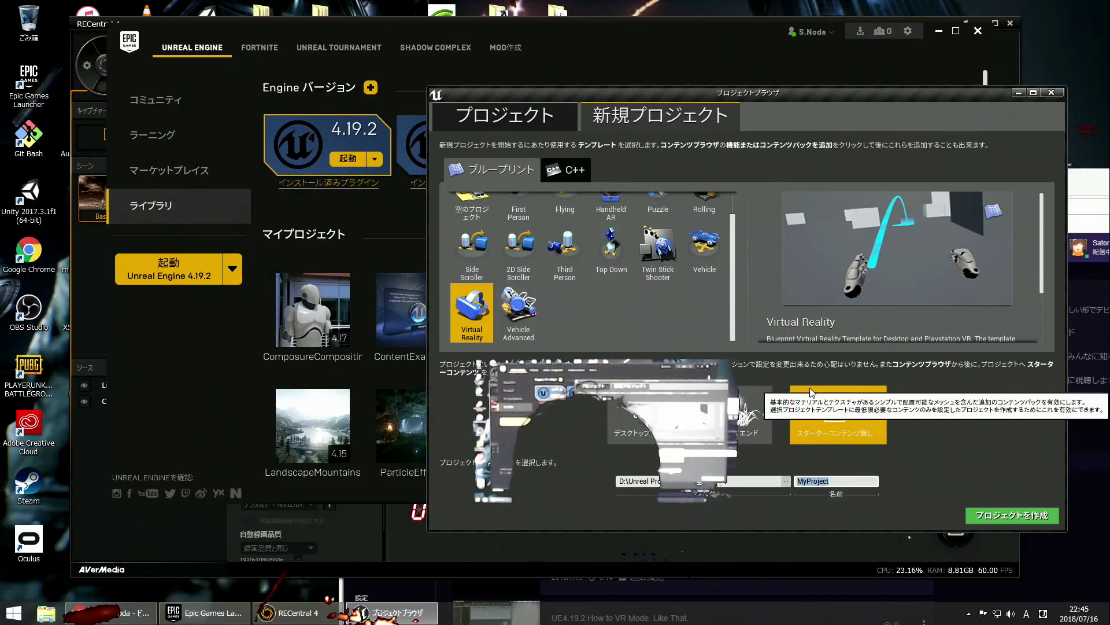
type("YE")
key("BackSpace")
key("BackSpace")
type("UE")
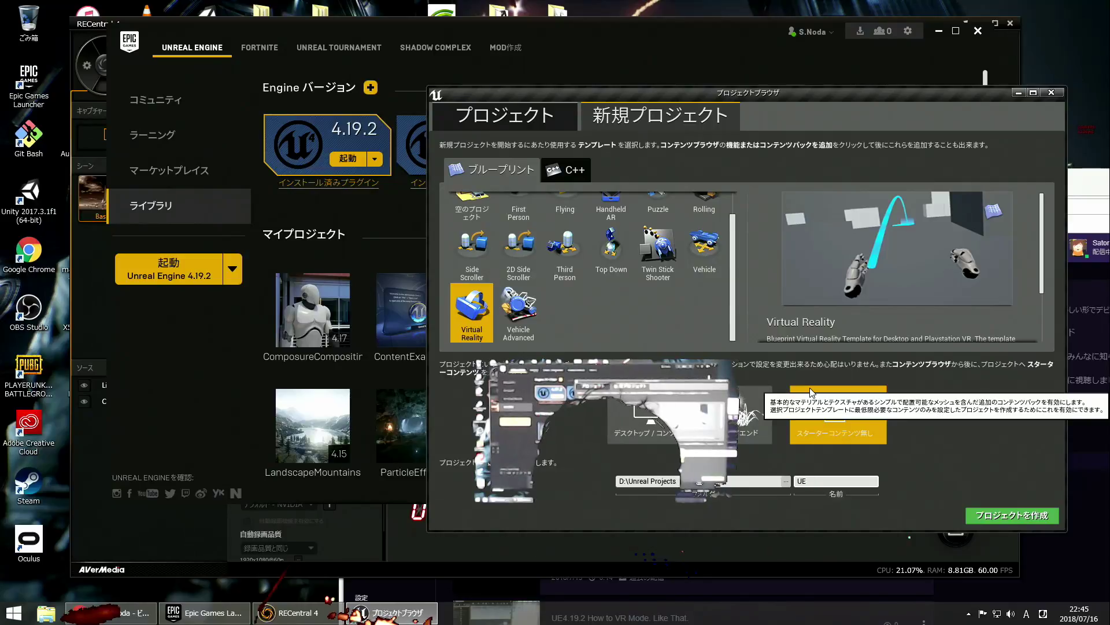
type("41")
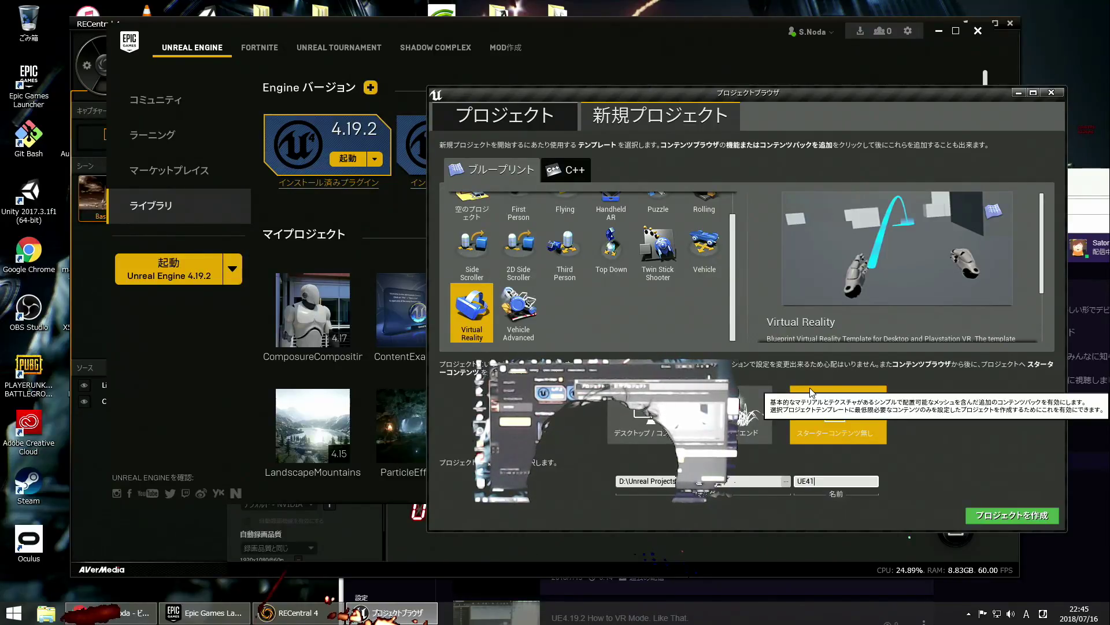
type("9")
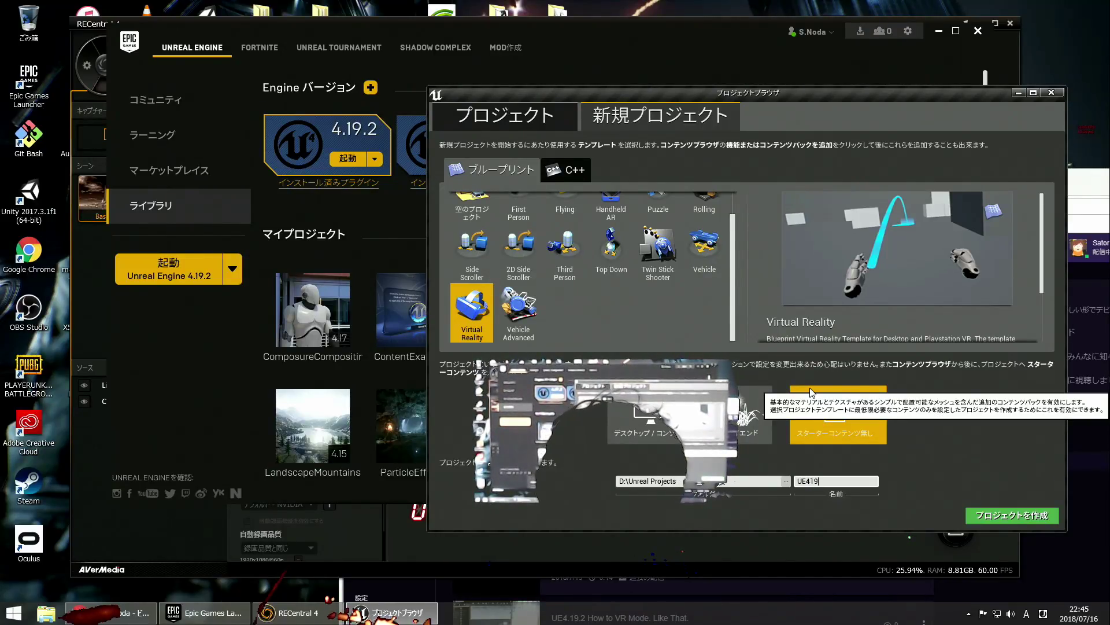
type("2VR")
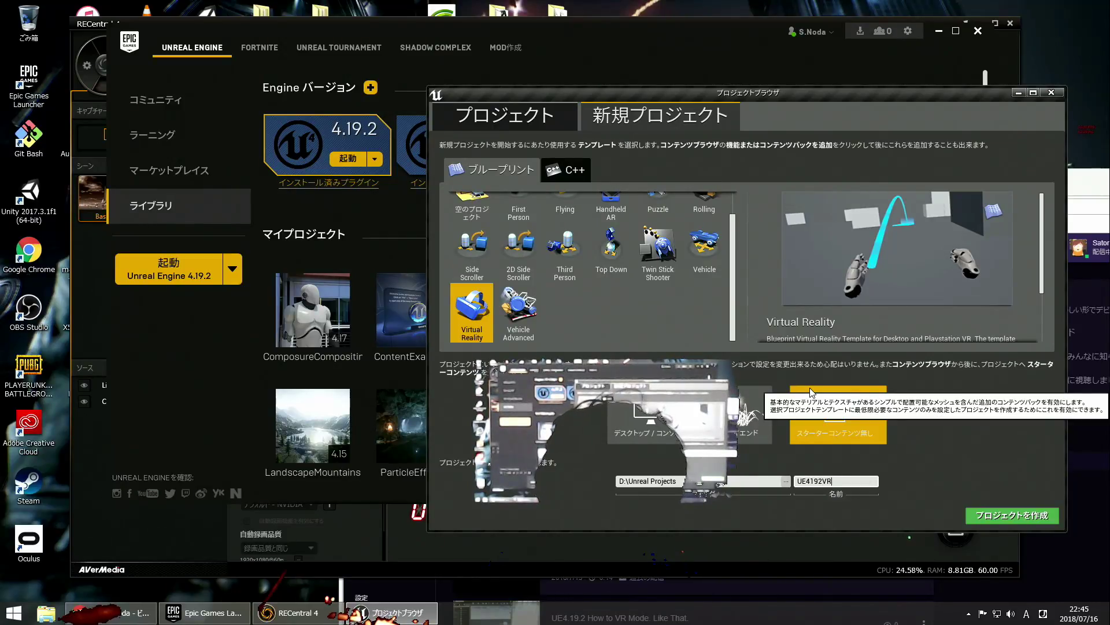
left_click(1011, 515)
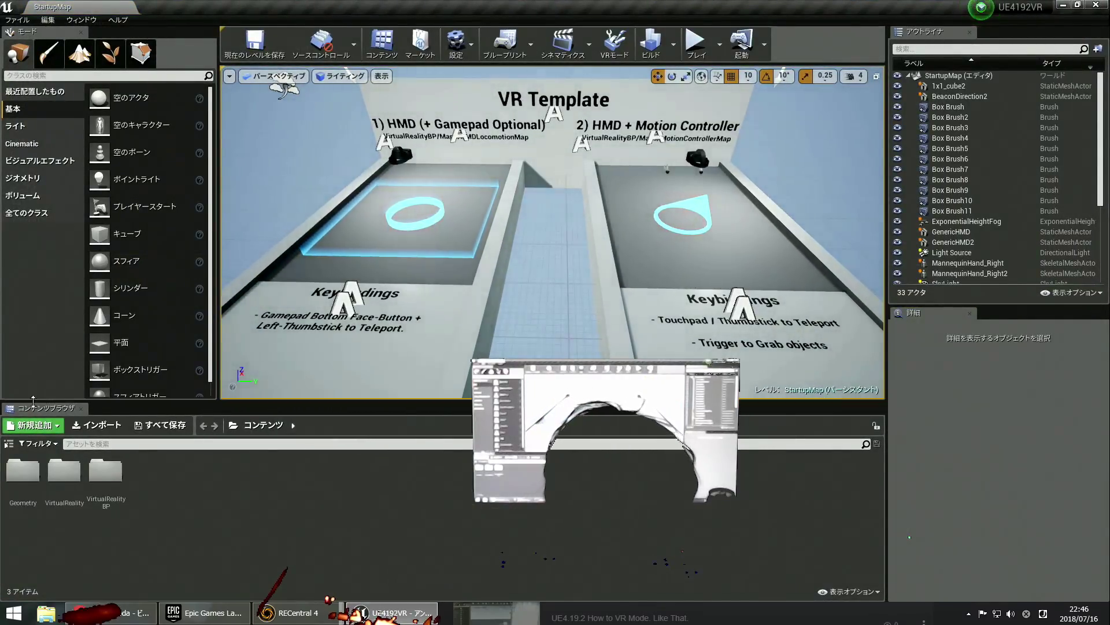
Show the content folder tree and open the Motion Controller Map level from VirtualRealityBP/Maps.
left_click(9, 444)
left_click(47, 488)
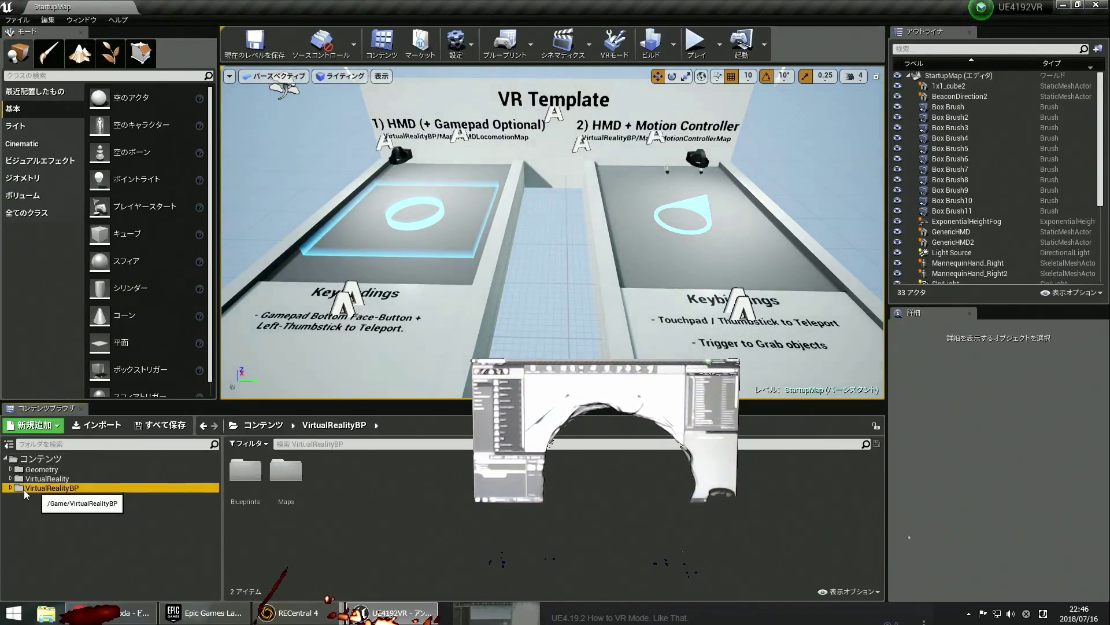
left_click(10, 487)
left_click(32, 507)
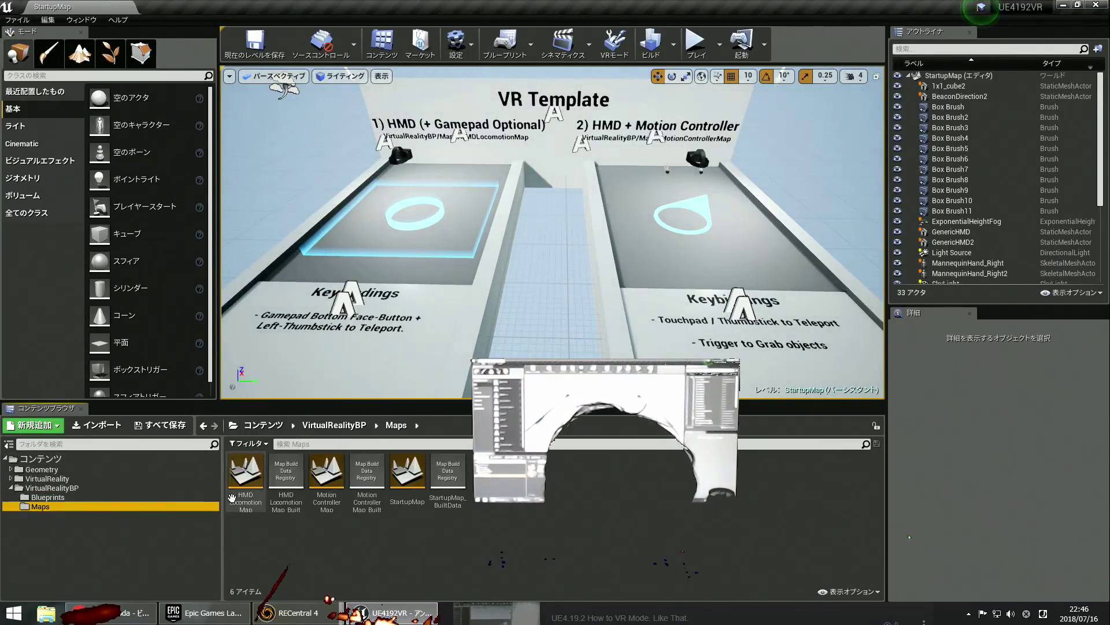
double_click(327, 483)
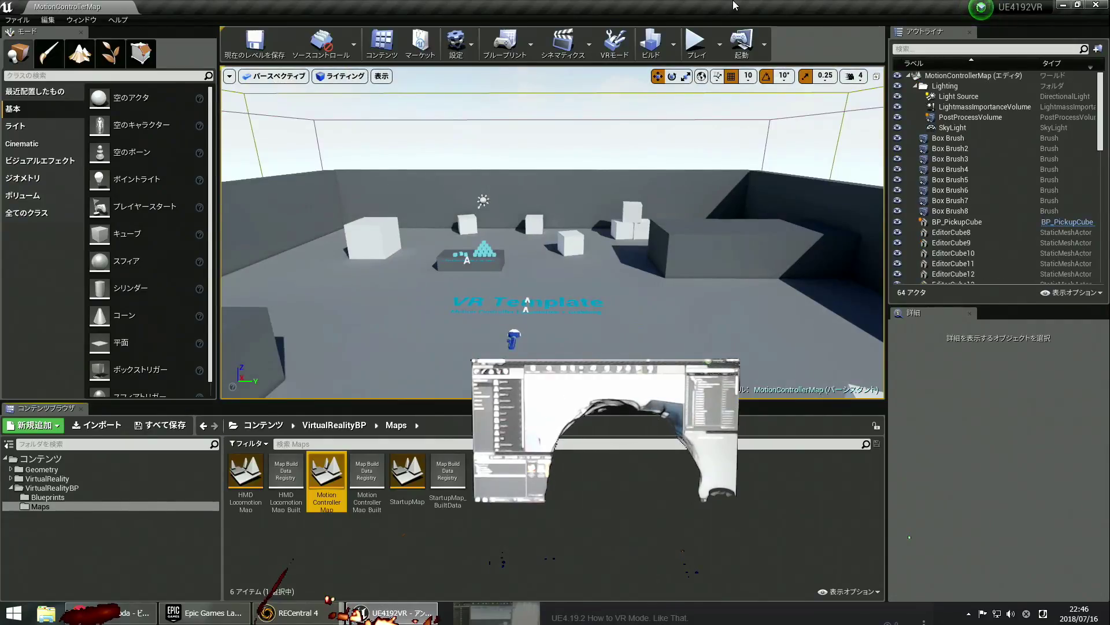
key("alt+Tab")
key("alt+Tab")
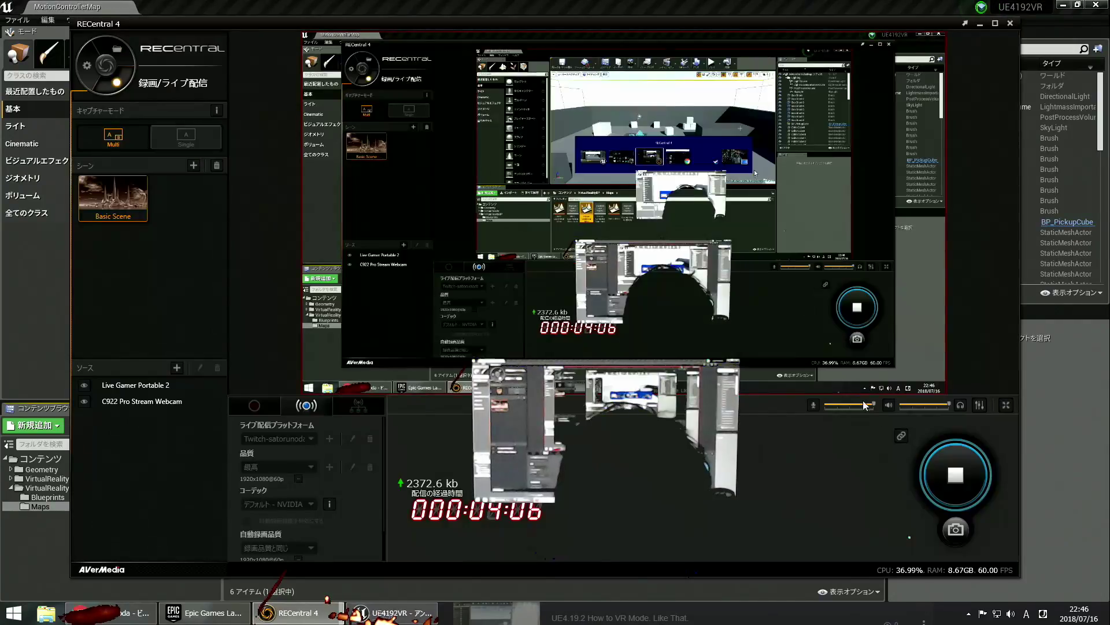
key("alt+Tab")
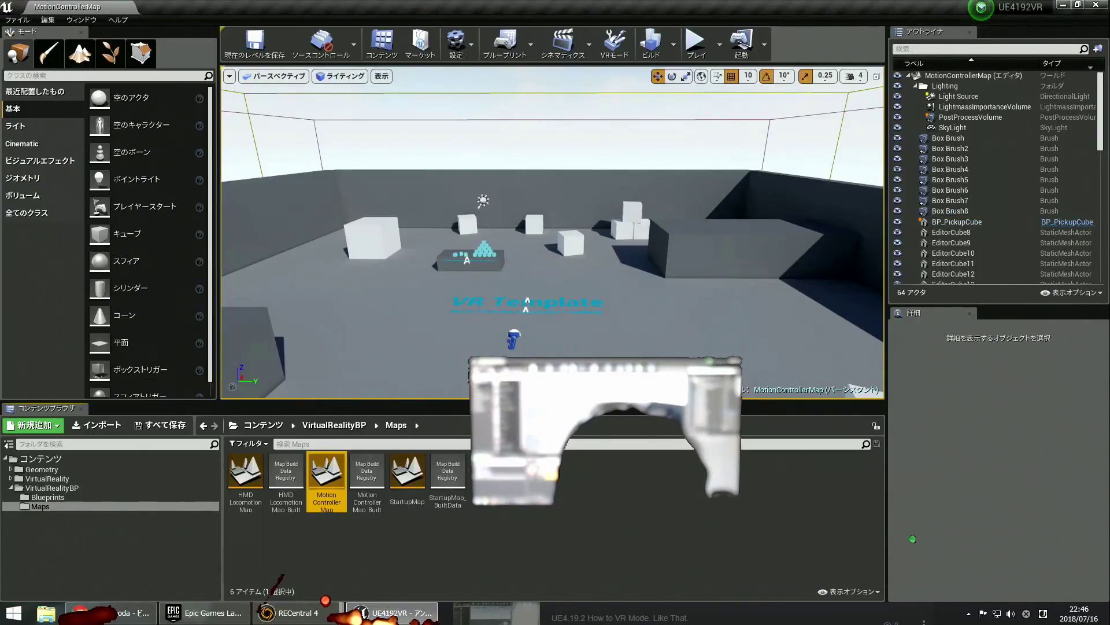
Change the text of the large "VR Template" title on the floor to "This is a TEXT".
right_click_drag(578, 231, 625, 266)
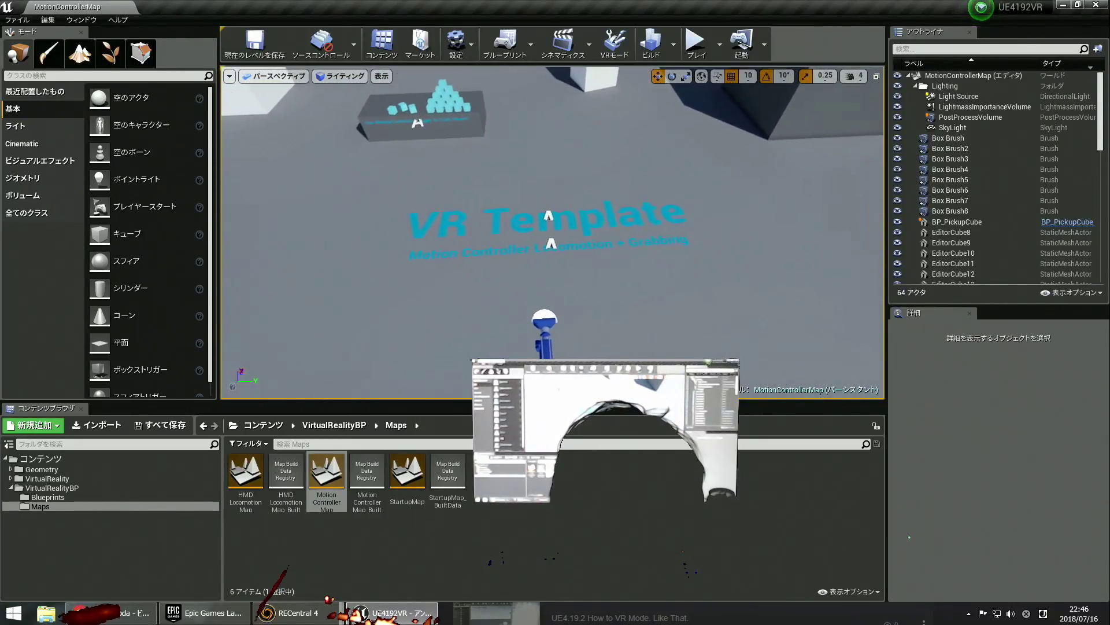
key("F11")
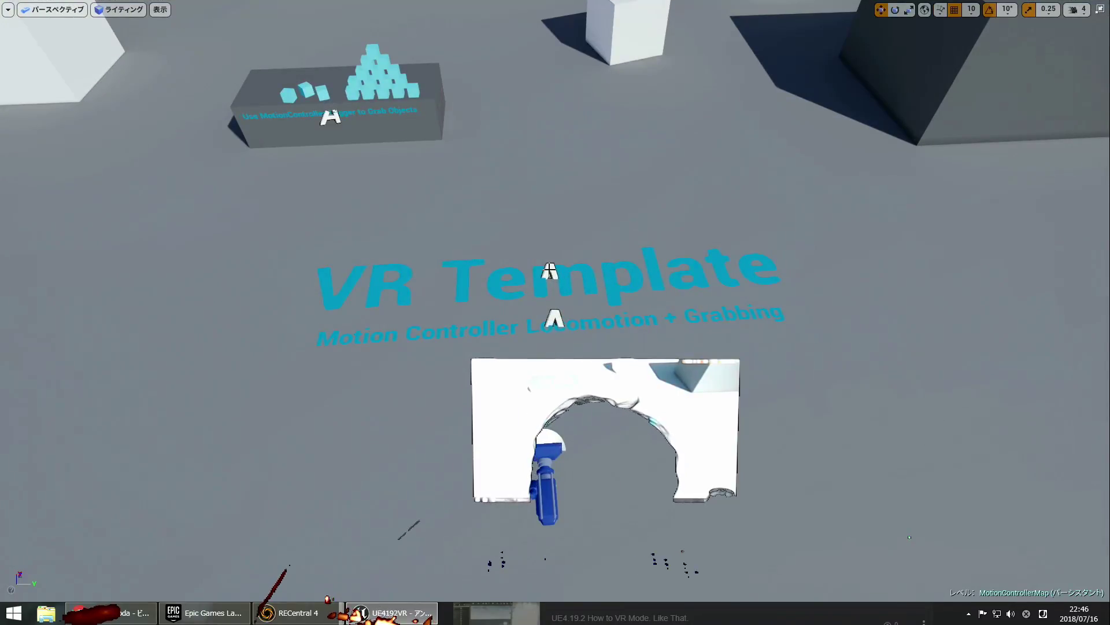
key("F11")
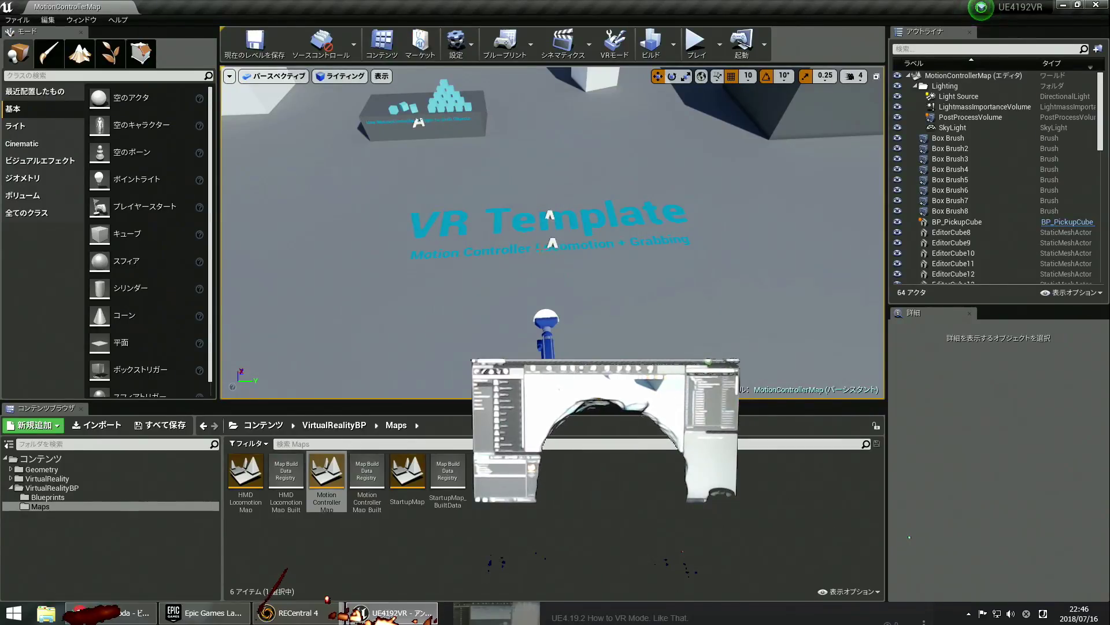
left_click(551, 218)
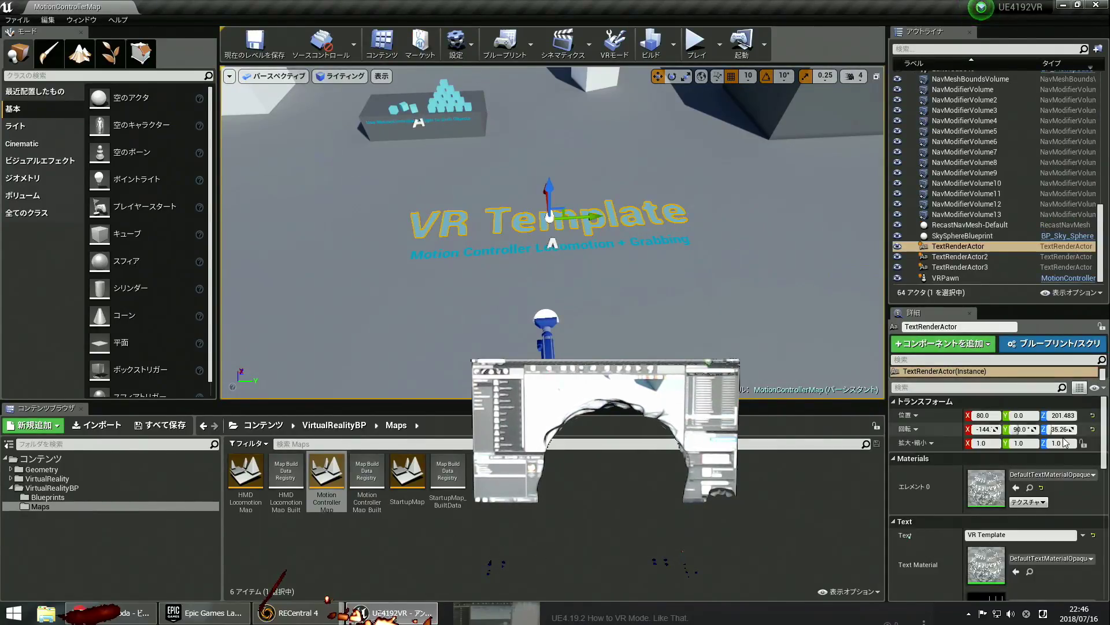
scroll(1035, 451, "down", 5)
scroll(1035, 451, "up", 4)
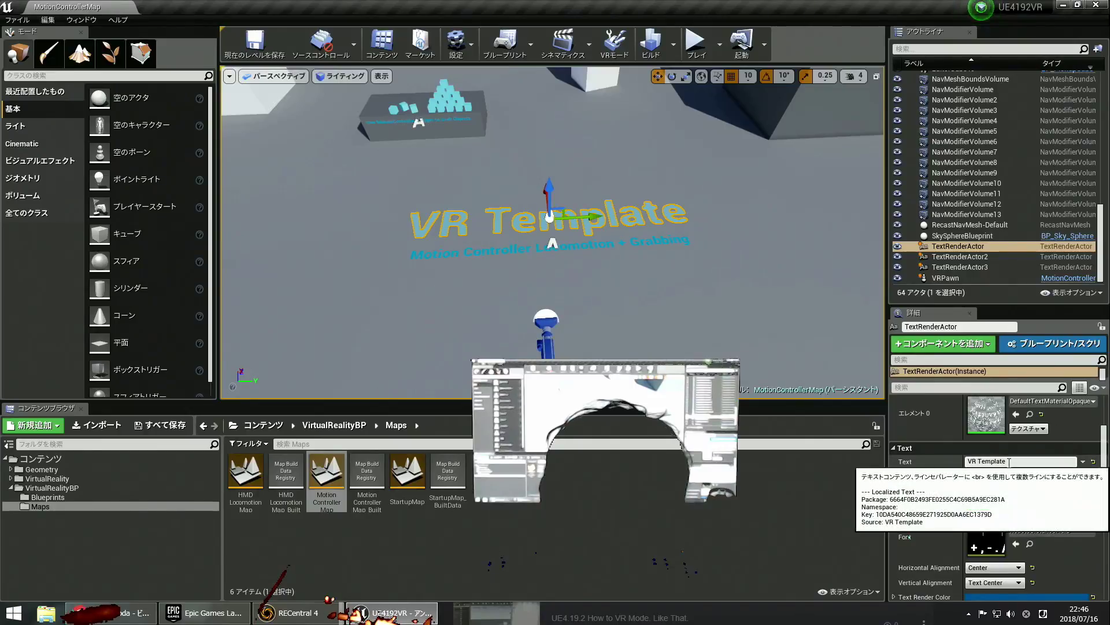
left_click(1019, 461)
type("TE")
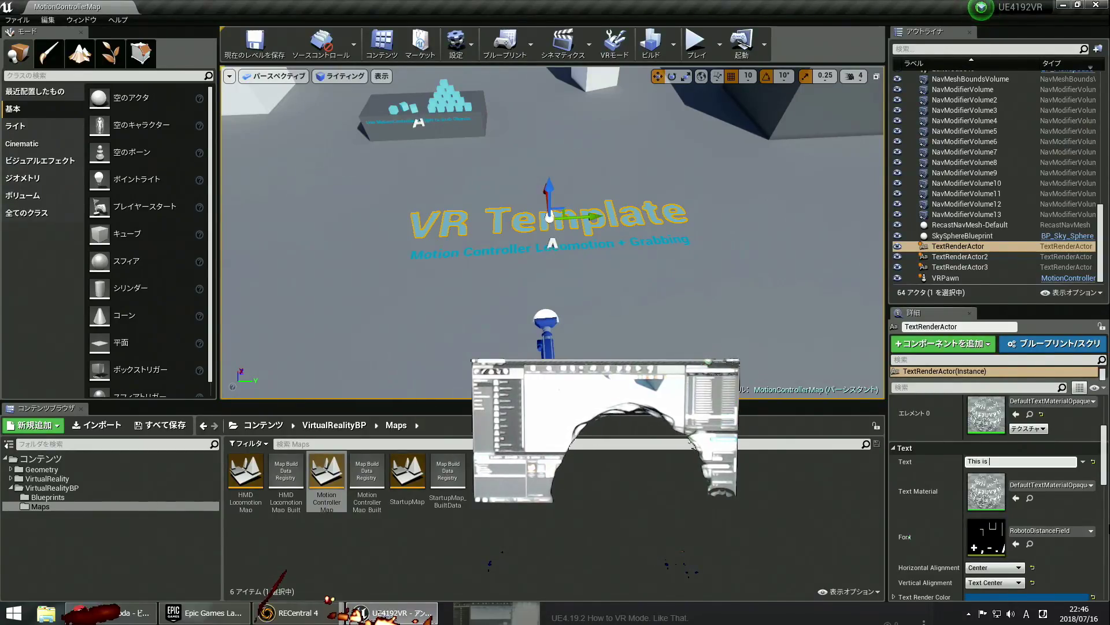
key("BackSpace")
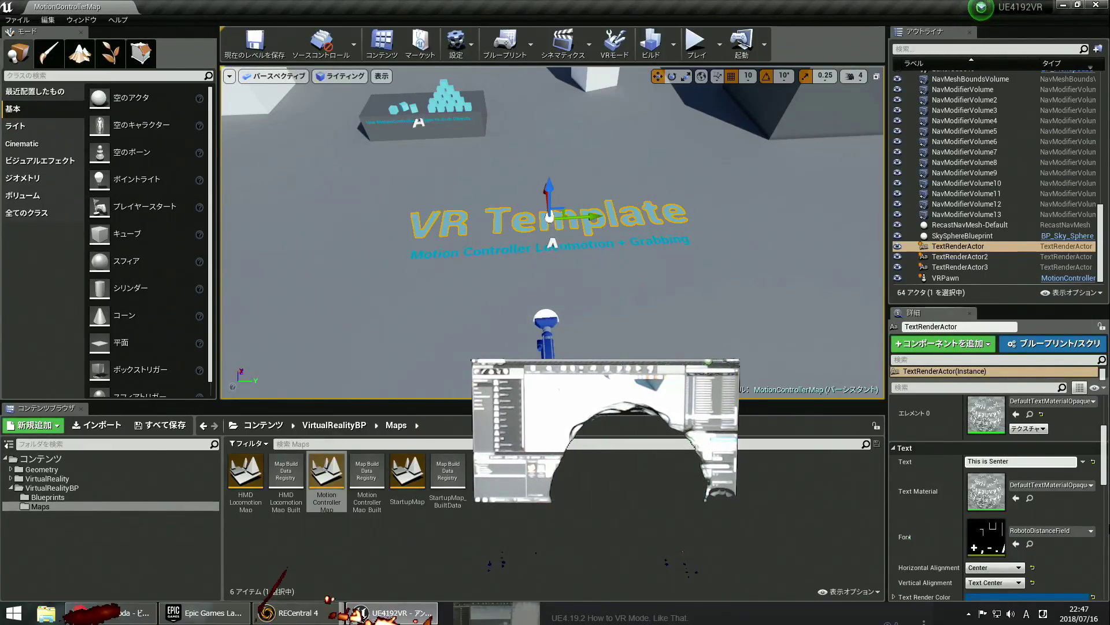
key("BackSpace")
key("BackSpace")
key("BackSpace")
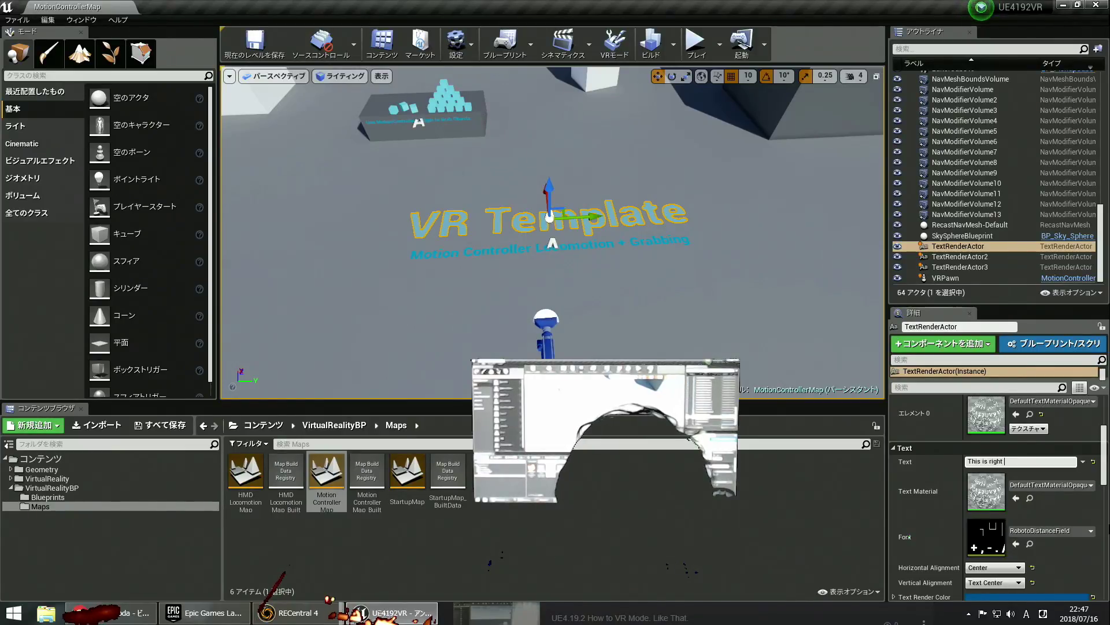
type("h")
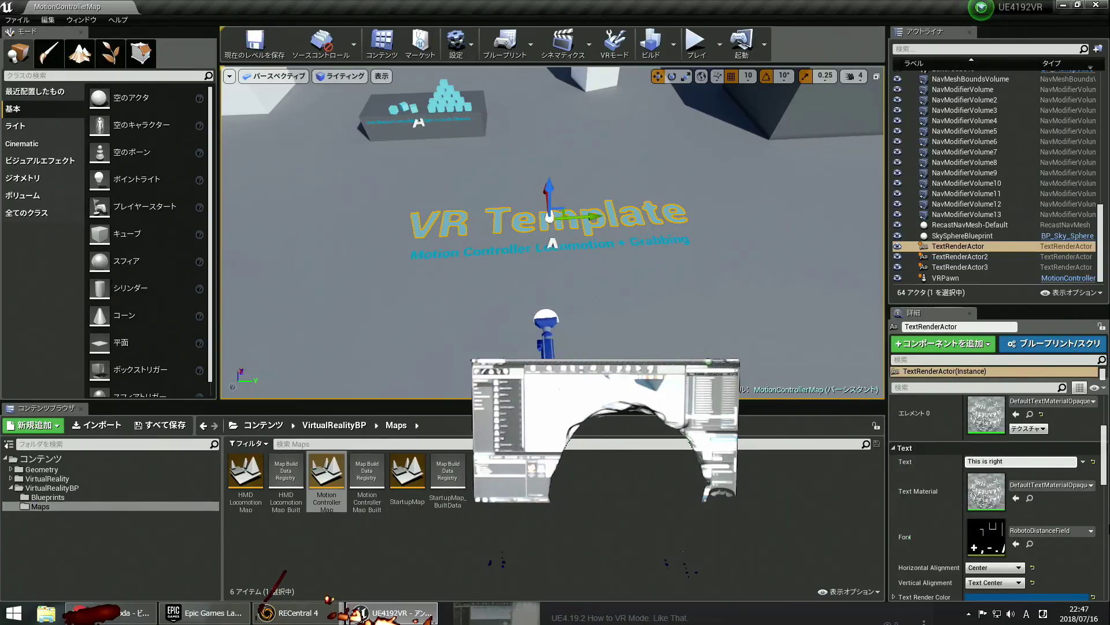
key("BackSpace")
key("BackSpace")
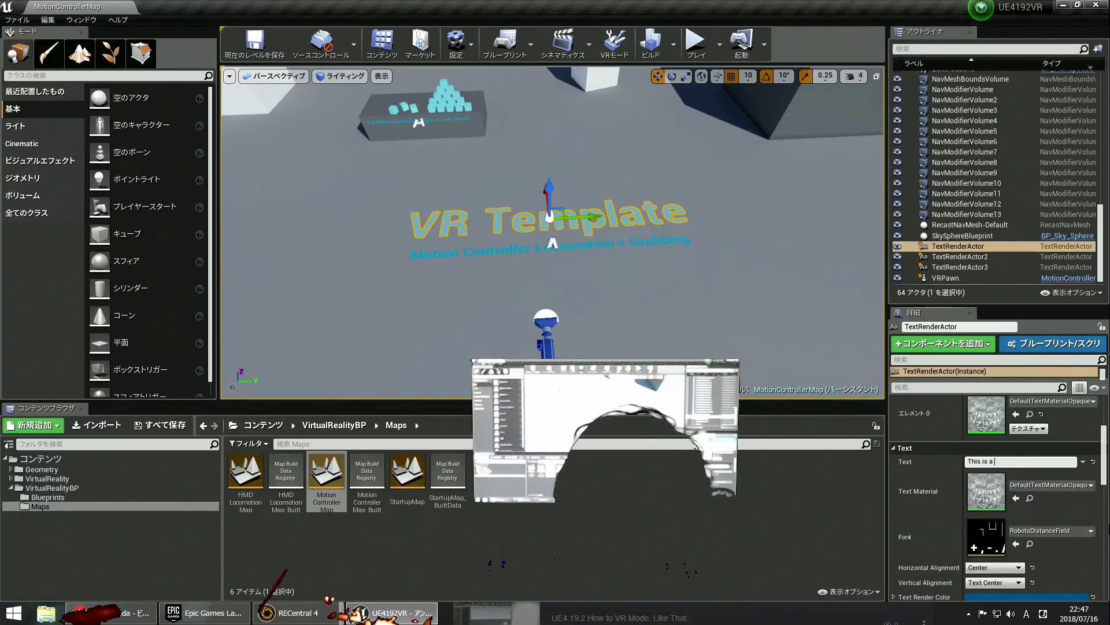
type("XT")
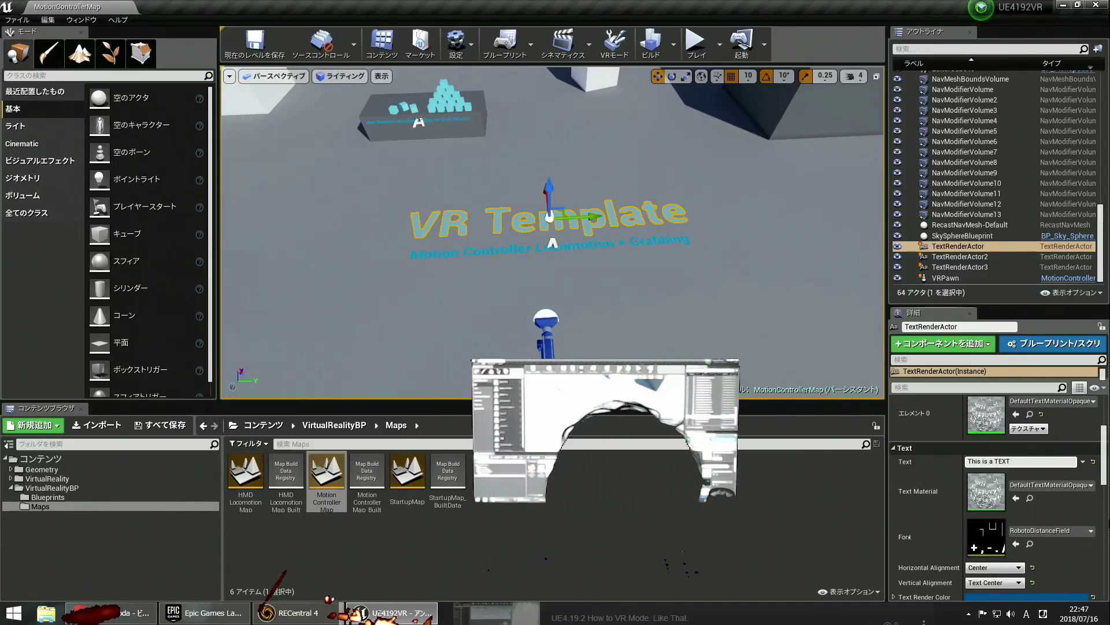
key("Return")
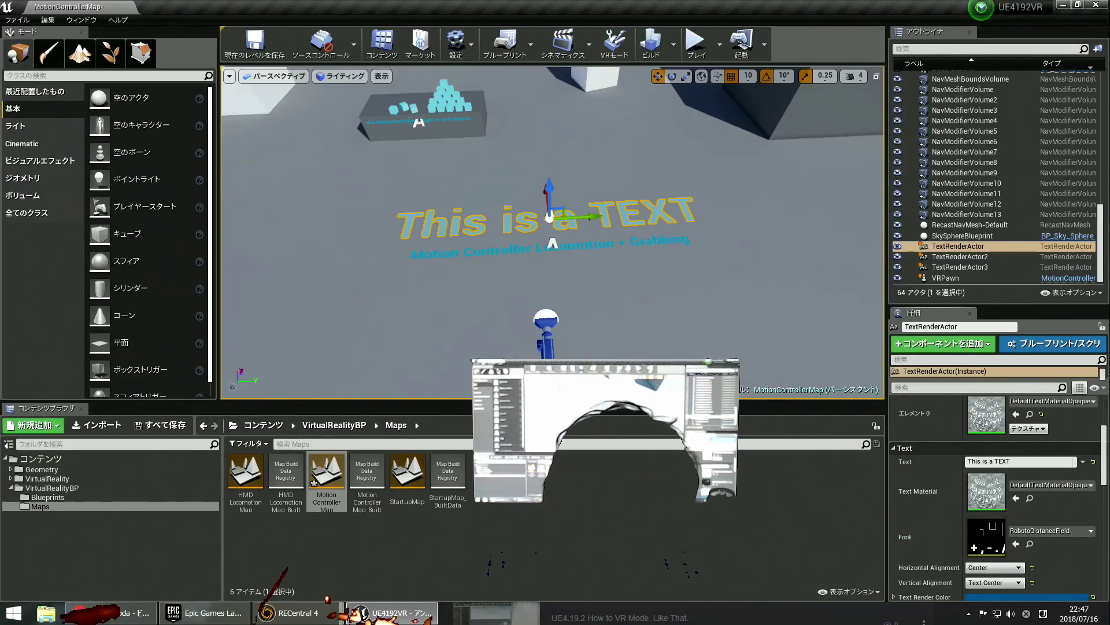
Replace the smaller text line under the floor title with "Fun UE4 bitch" and deselect it.
left_click(495, 259)
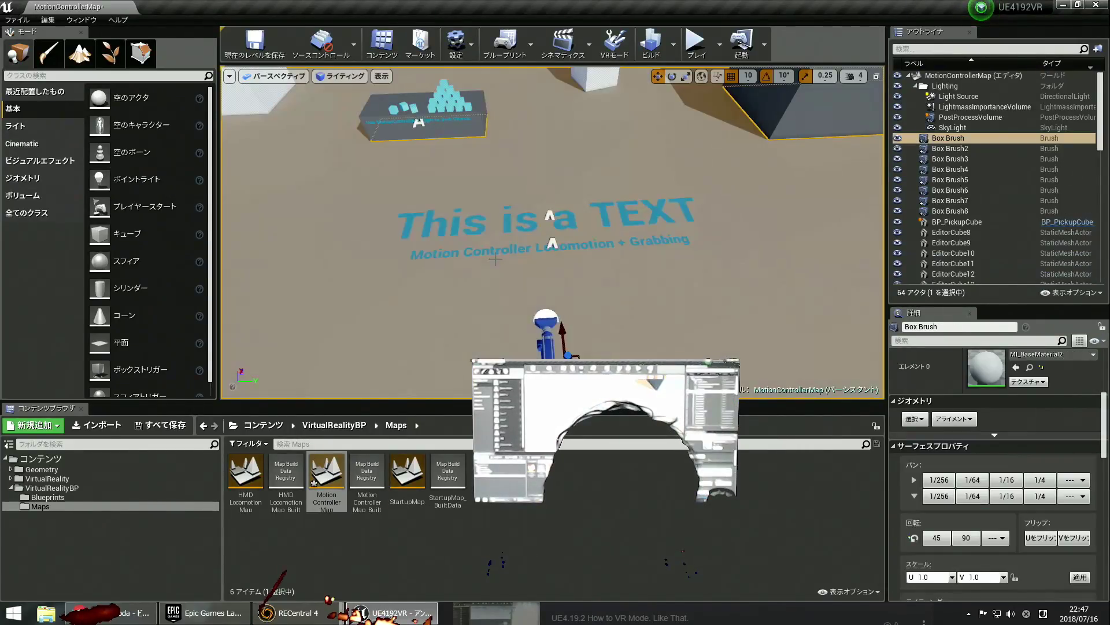
left_click(552, 245)
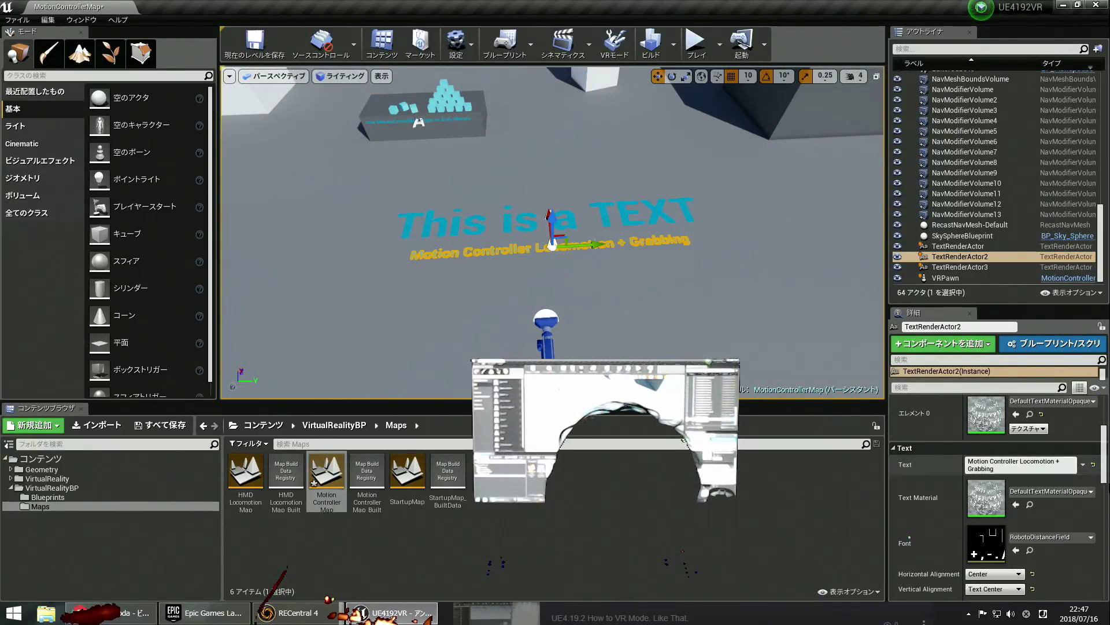
left_click(969, 464)
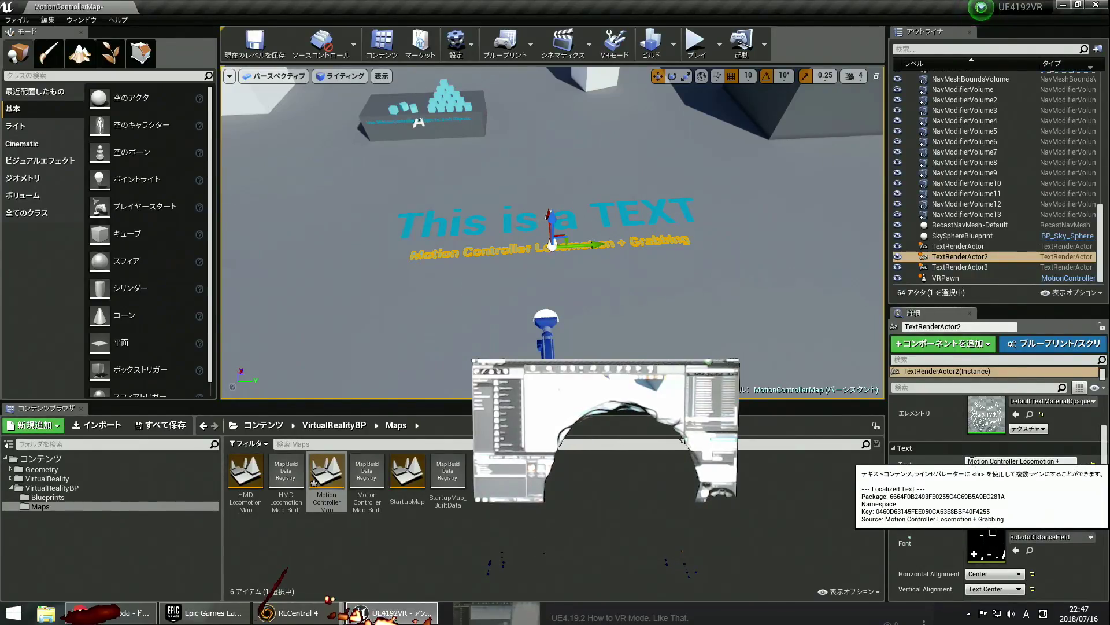
left_click_drag(970, 461, 1004, 481)
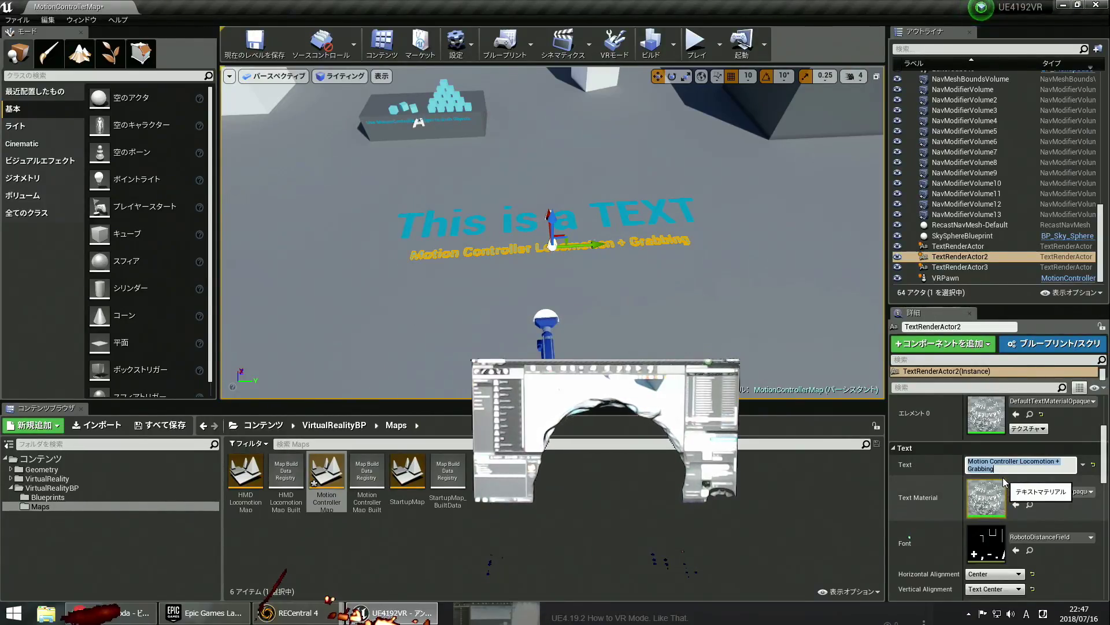
type("U")
type("un ")
type("UE")
type("4 bitc")
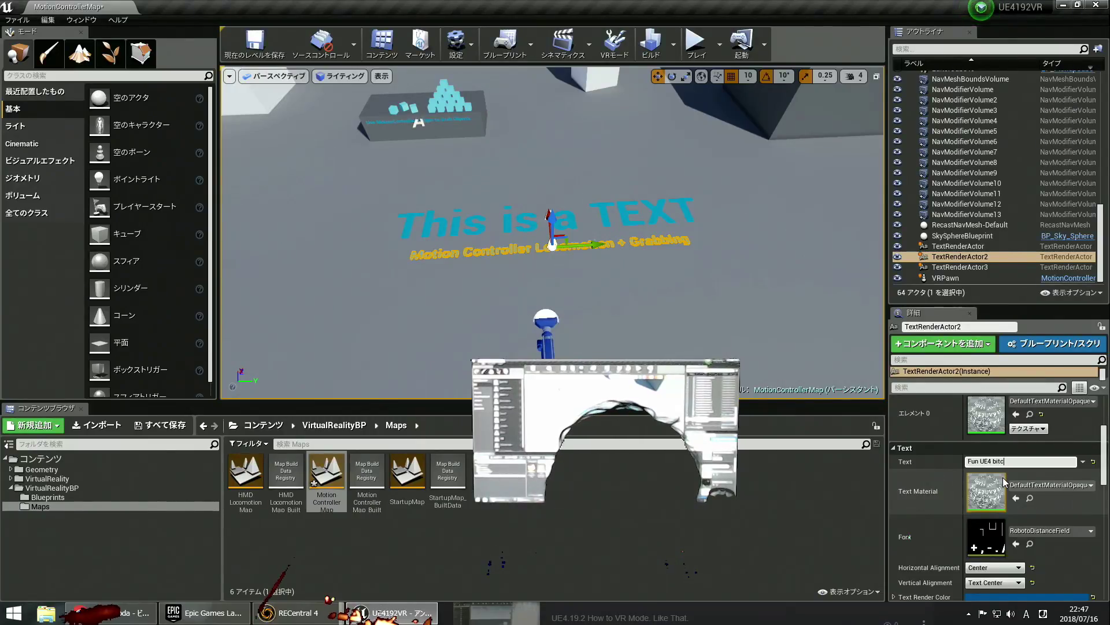
key("Return")
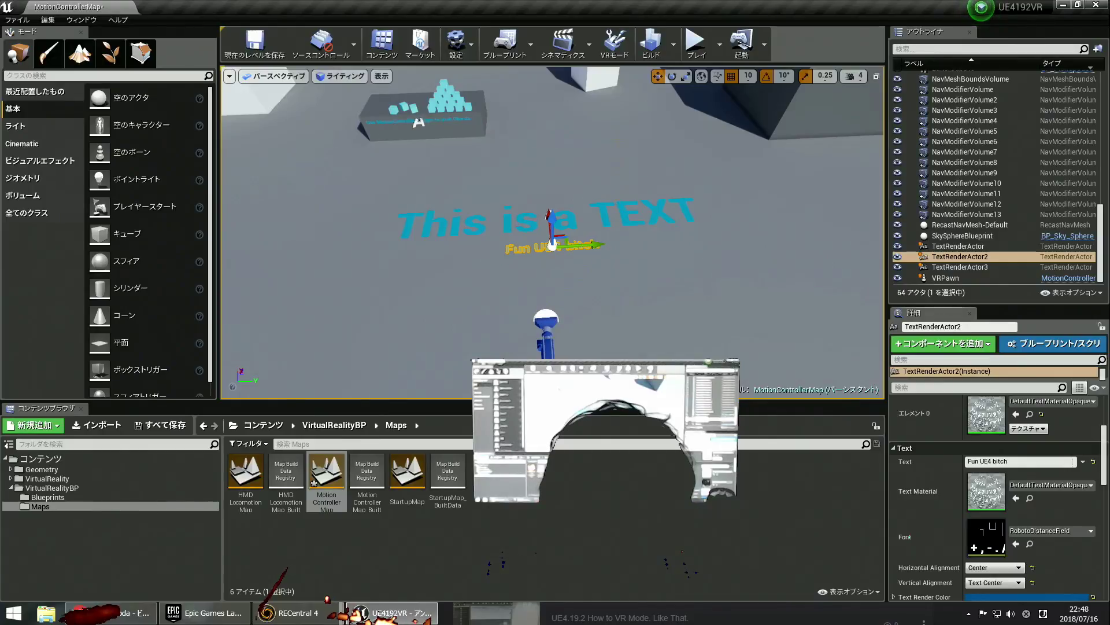
left_click(597, 171)
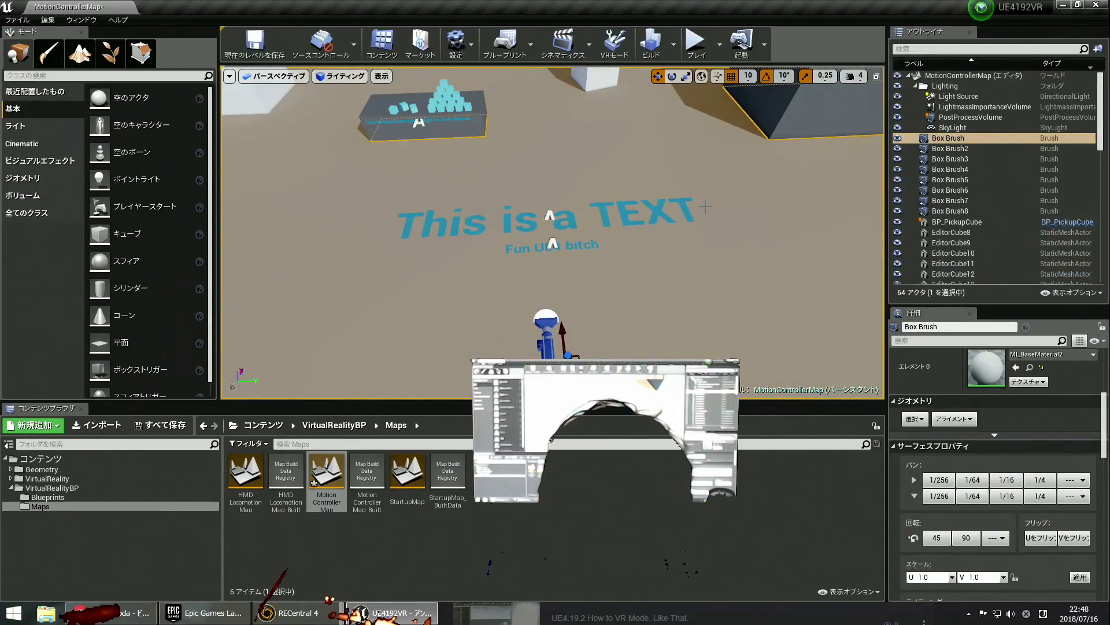
key("Escape")
Duplicate the white cube behind the floor text three times, placing the copies in a row towards the text.
mouse_move(707, 207)
right_mouse_down()
mouse_move(717, 167)
mouse_move(640, 290)
mouse_move(630, 266)
right_mouse_up()
left_click(640, 290)
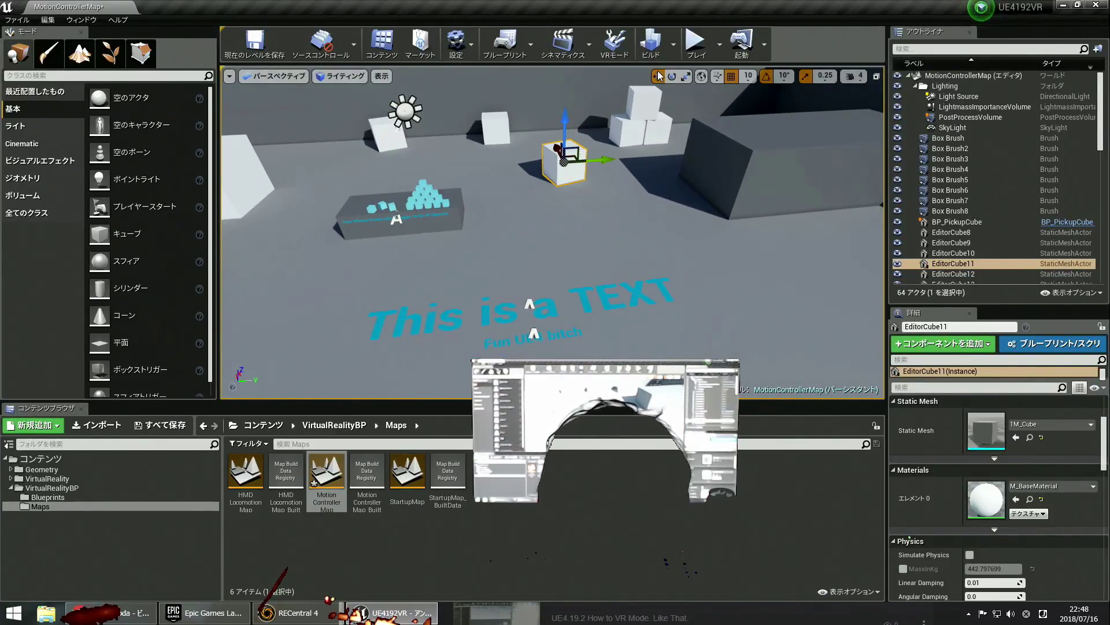
left_click_drag(562, 130, 612, 272, "alt")
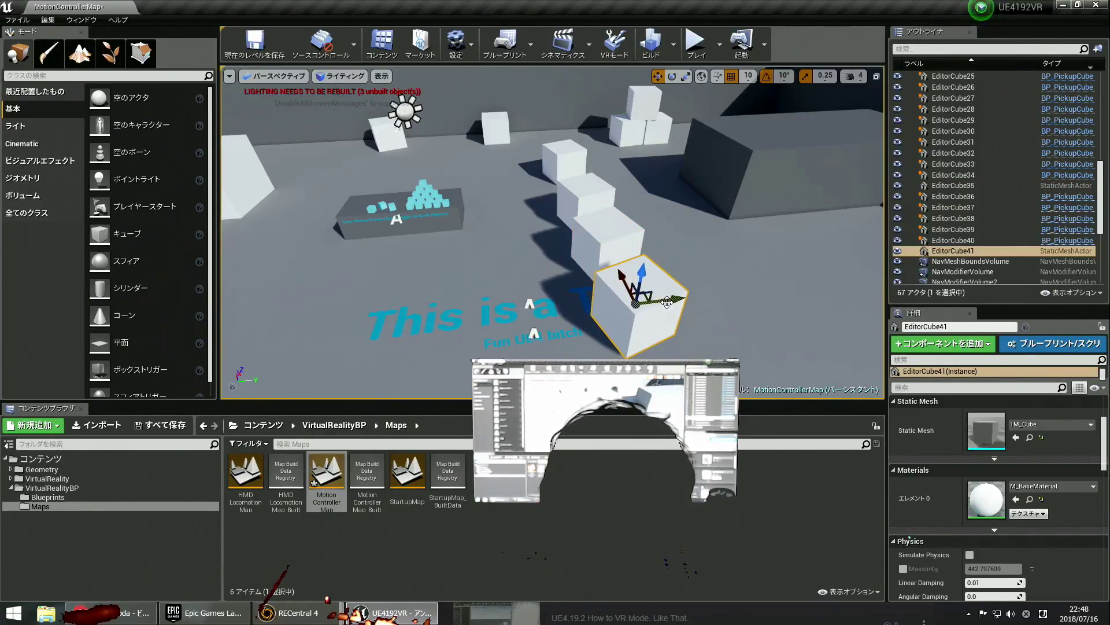
Duplicate the selected white cube three more times, placing the copies in a second row parallel to the first.
left_click_drag(671, 298, 504, 177, "alt")
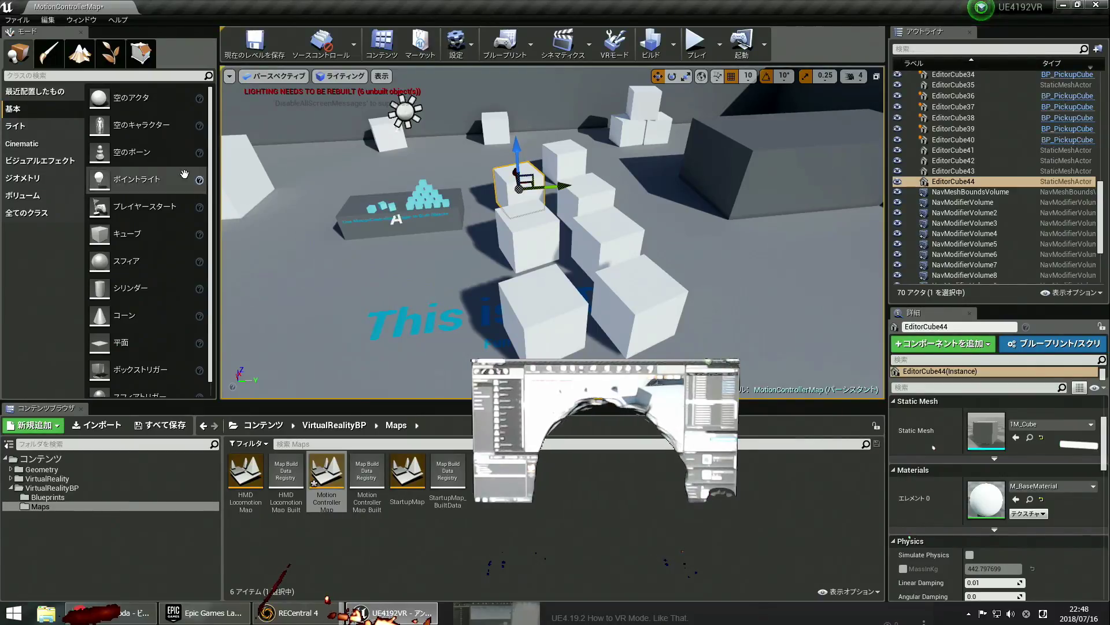
Save the current level as a new map in VirtualRealityBP/Maps, appending the author's surname to the name MotionControllerMap.
left_click(18, 20)
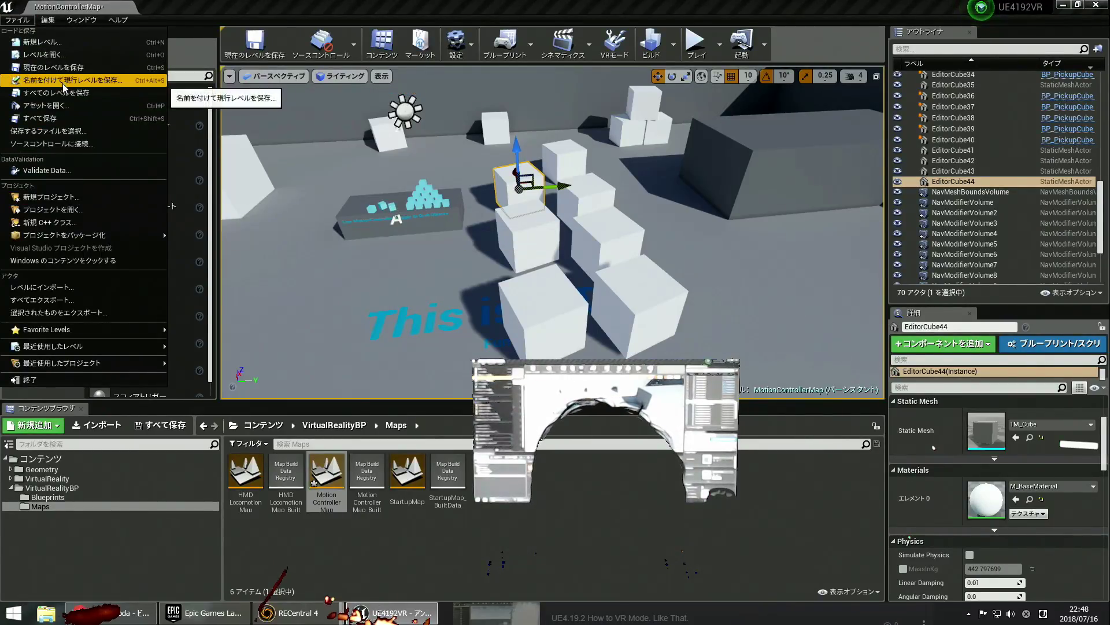
left_click(64, 81)
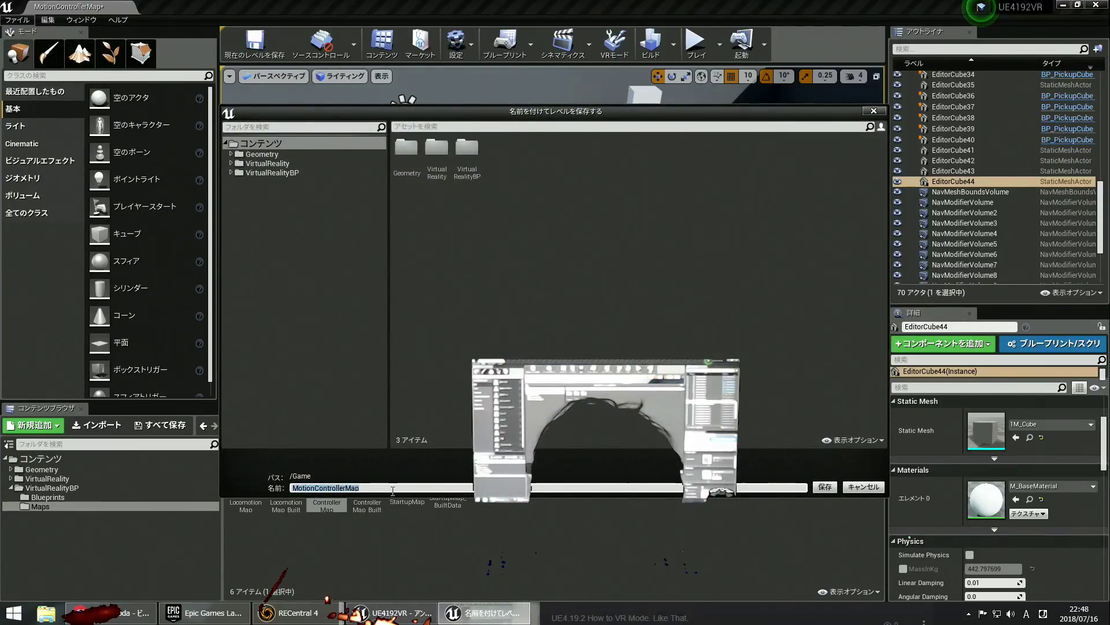
double_click(281, 172)
left_click(441, 154)
double_click(442, 154)
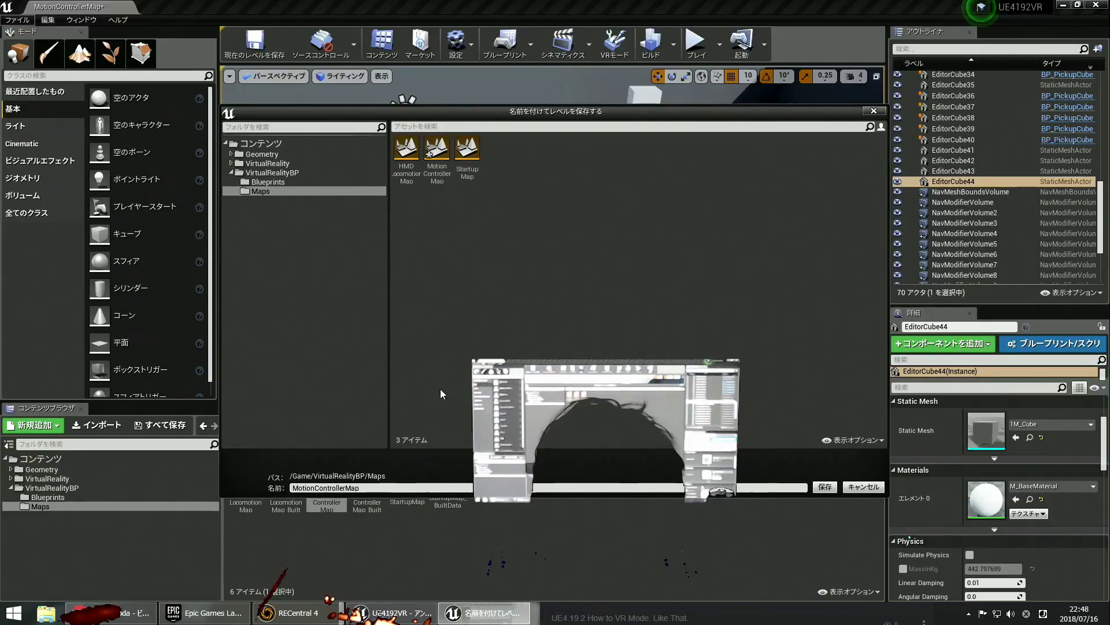
left_click(375, 492)
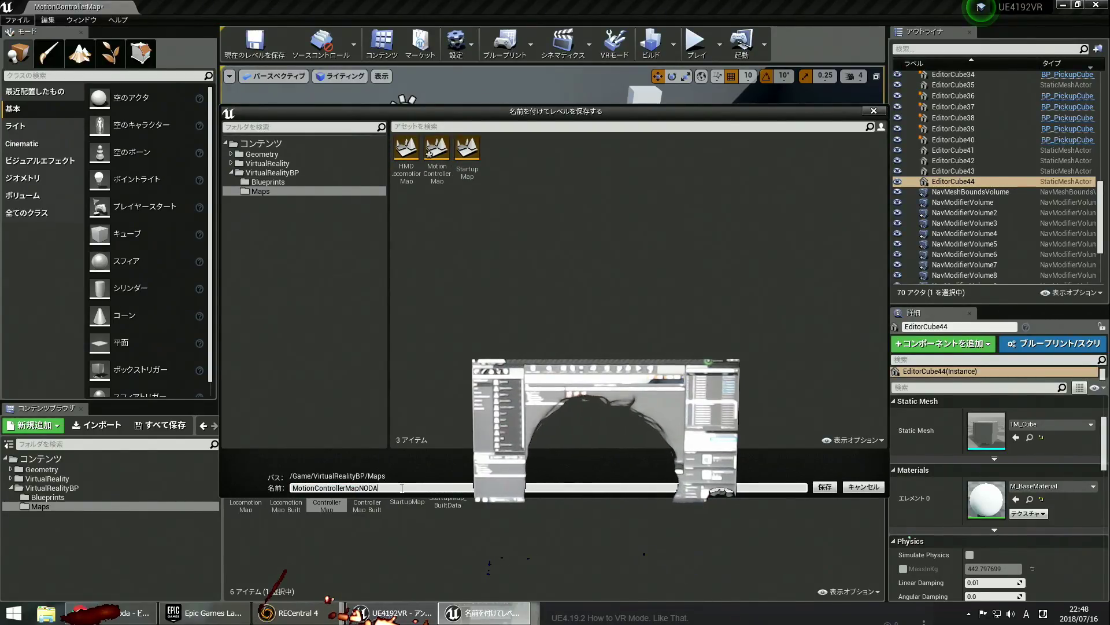
left_click(826, 488)
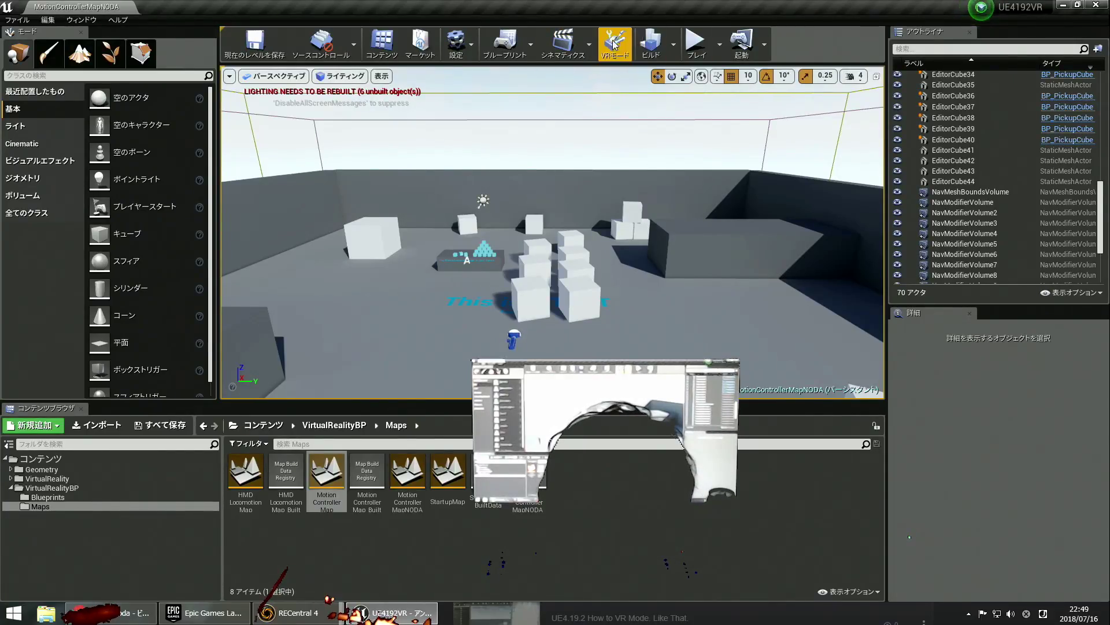
Test the saved level in VR Preview and quit the preview.
left_click(719, 45)
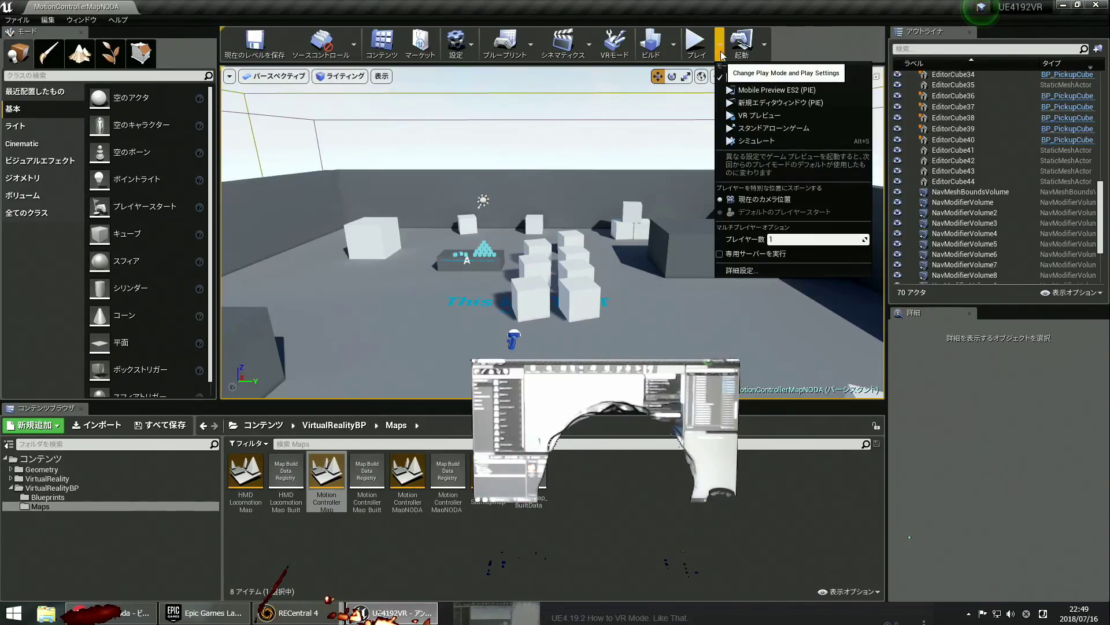
left_click(733, 123)
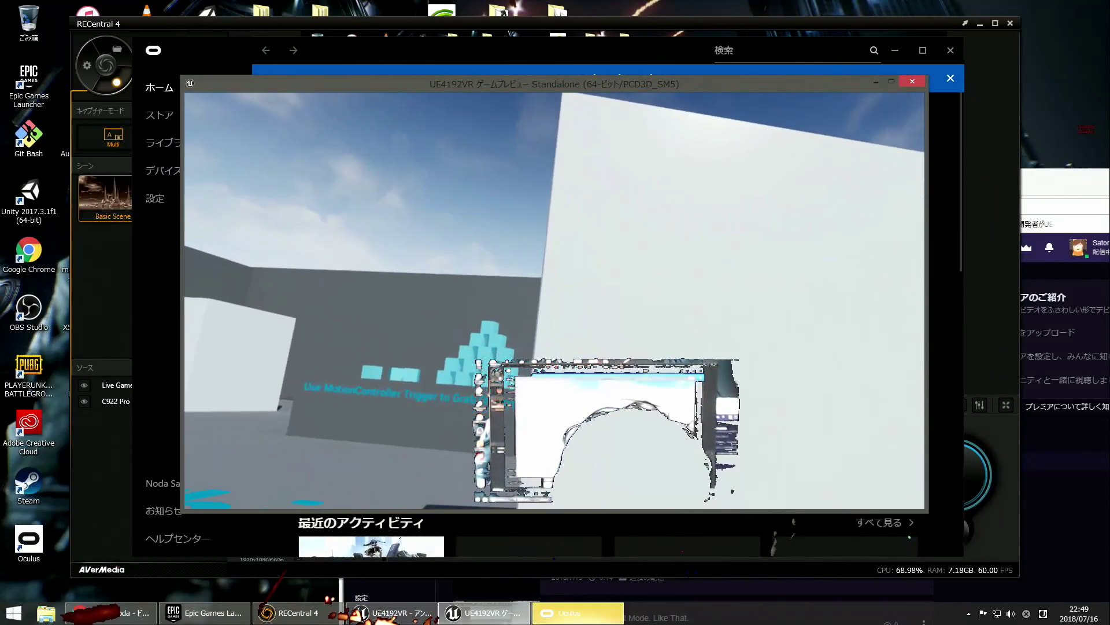
key("Escape")
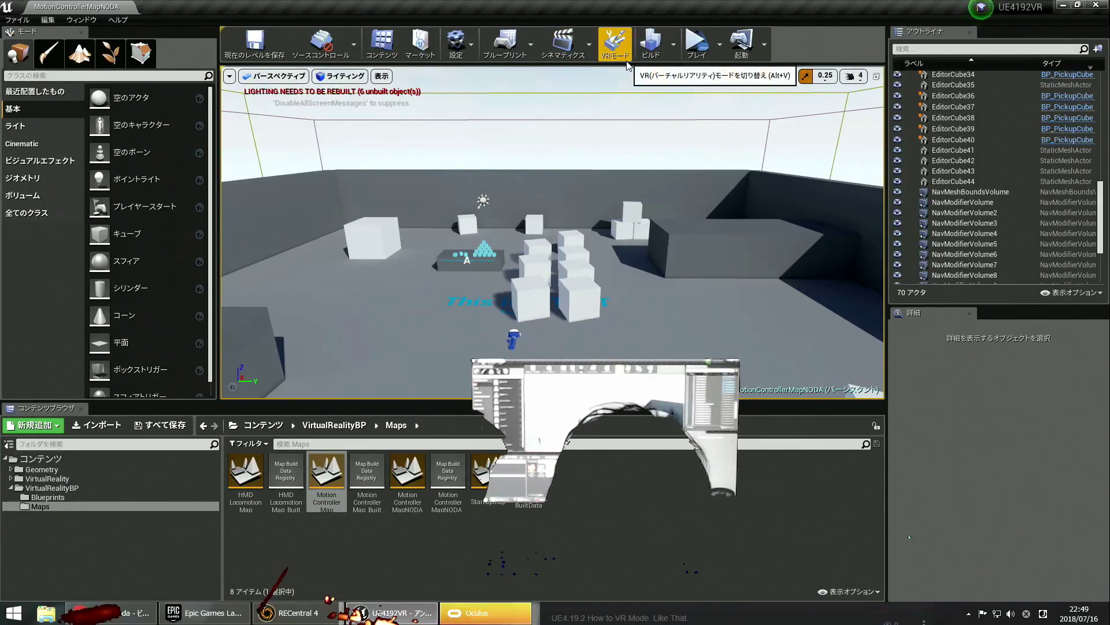
Enter VR Mode and examine the selected cube's transform, static mesh, material and physics settings.
left_click(616, 44)
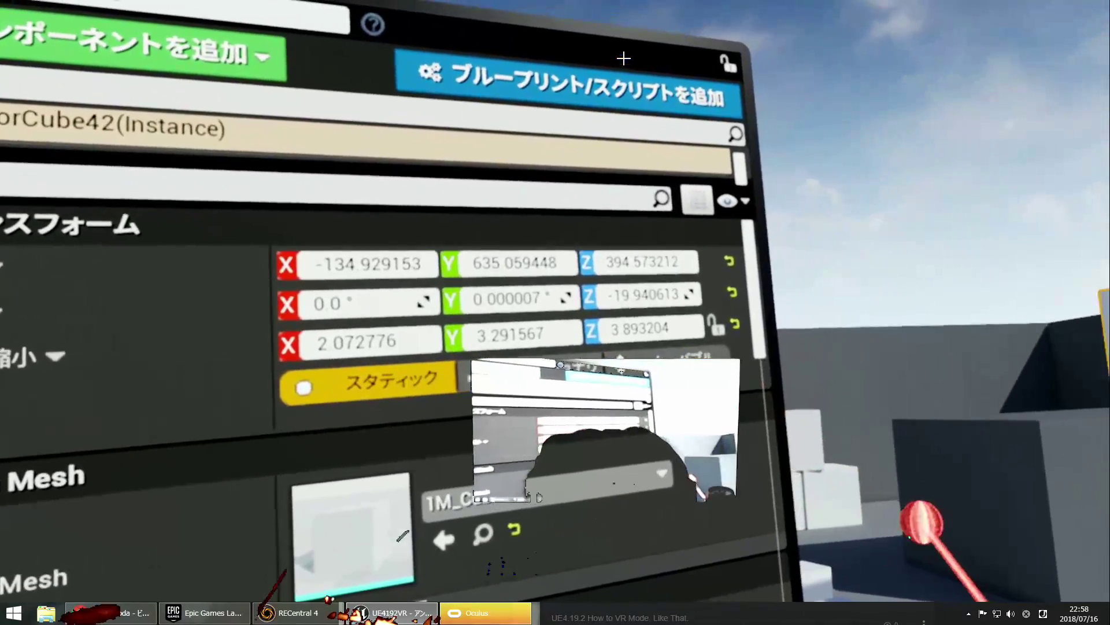
scroll(701, 311, "down", 10)
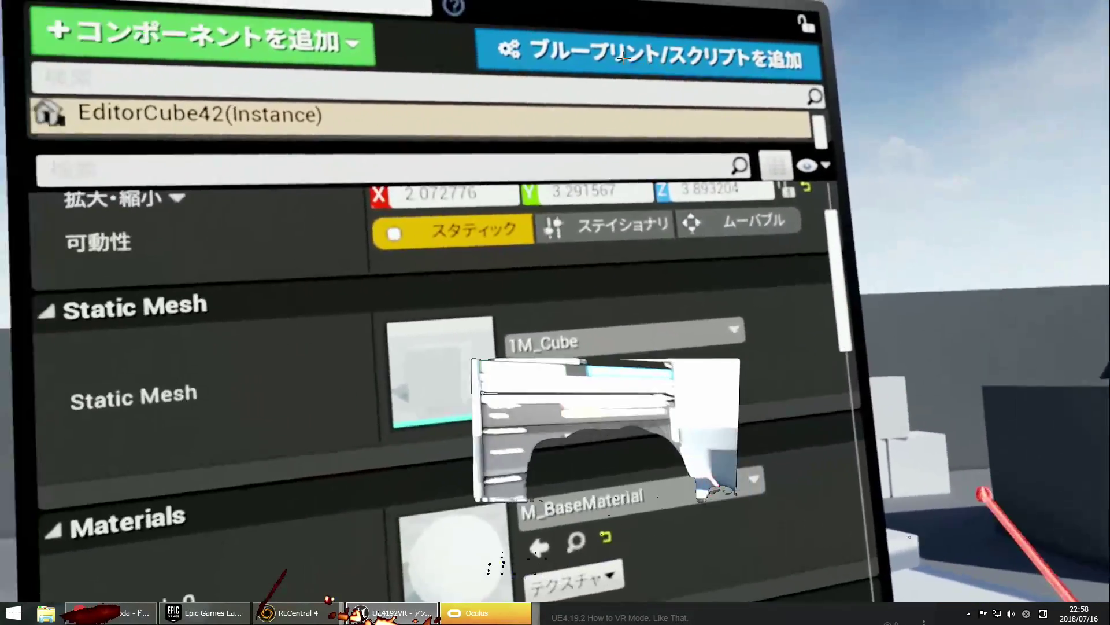
scroll(918, 372, "up", 3)
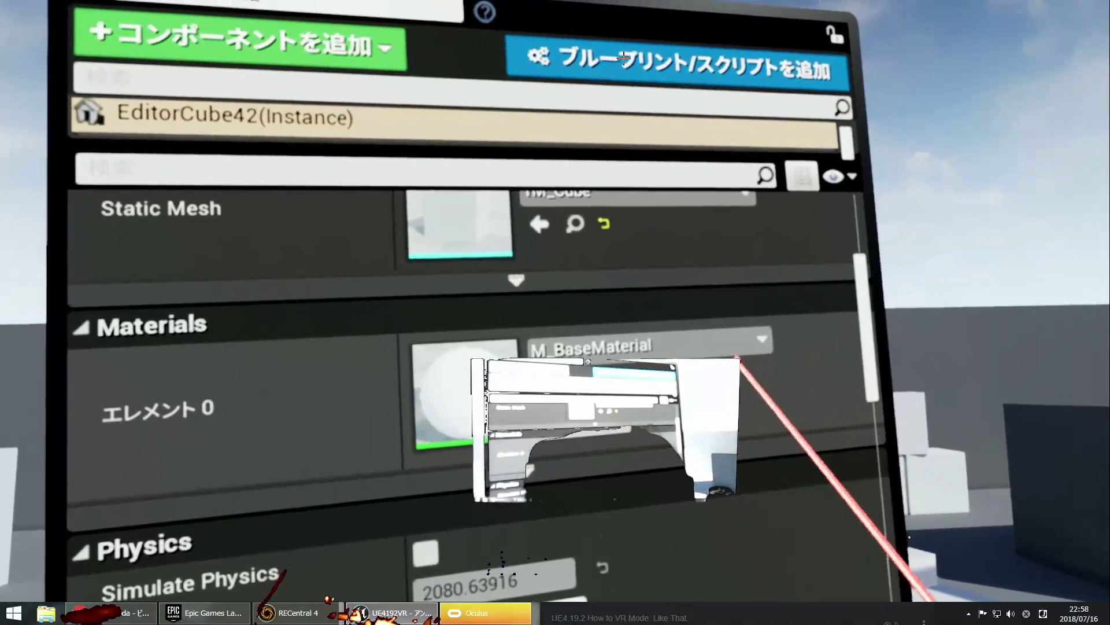
left_click(720, 341)
left_click(576, 399)
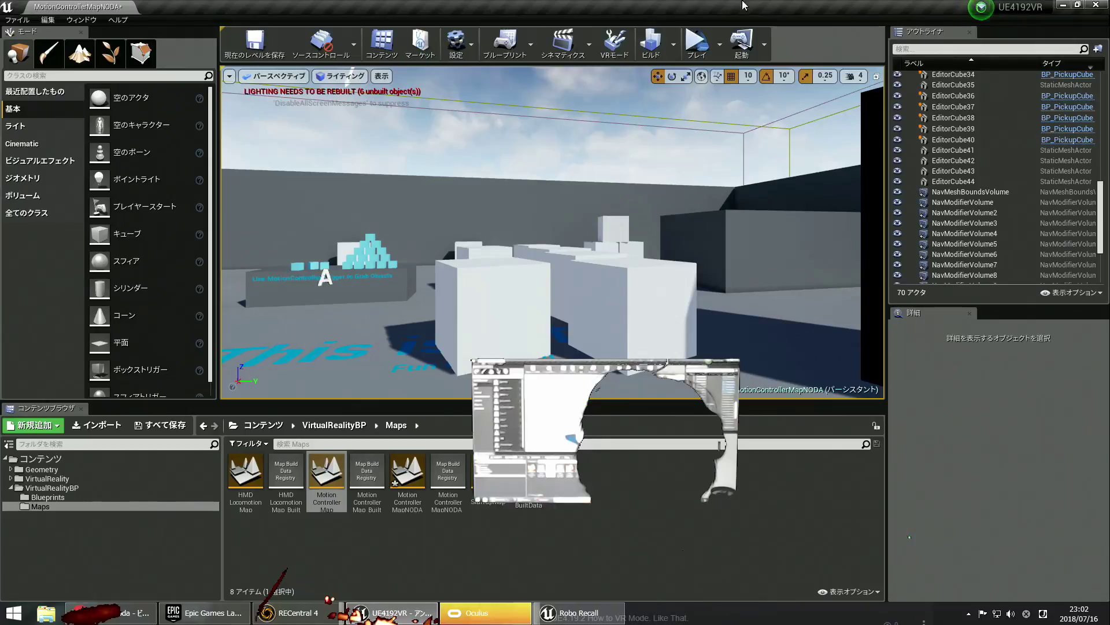
Close the Unreal Editor without saving the level changes.
left_click(1096, 4)
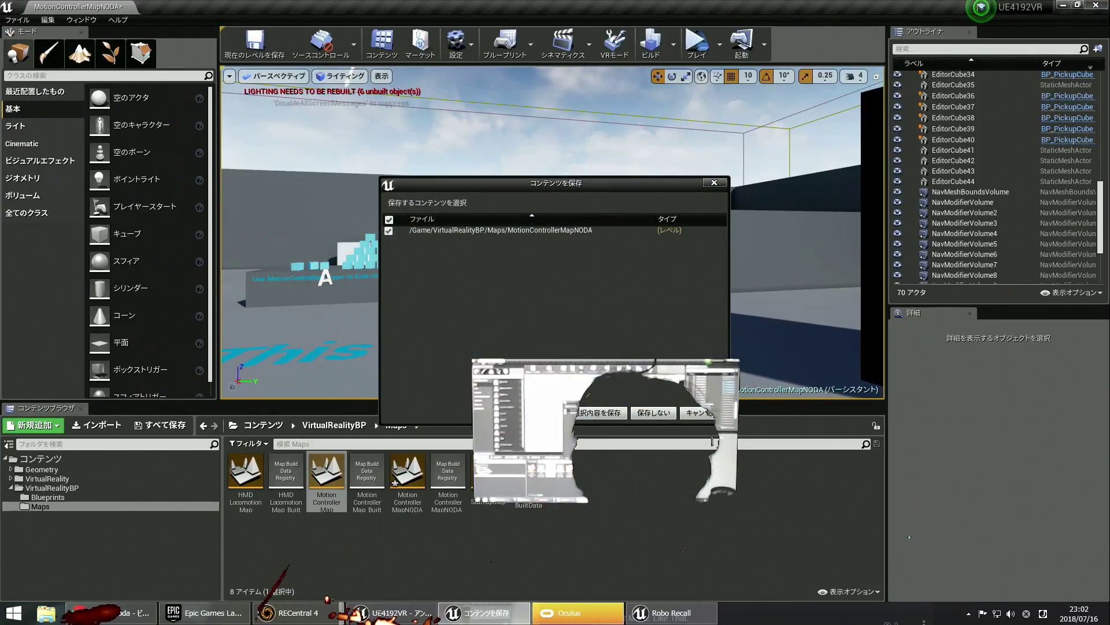
left_click(653, 414)
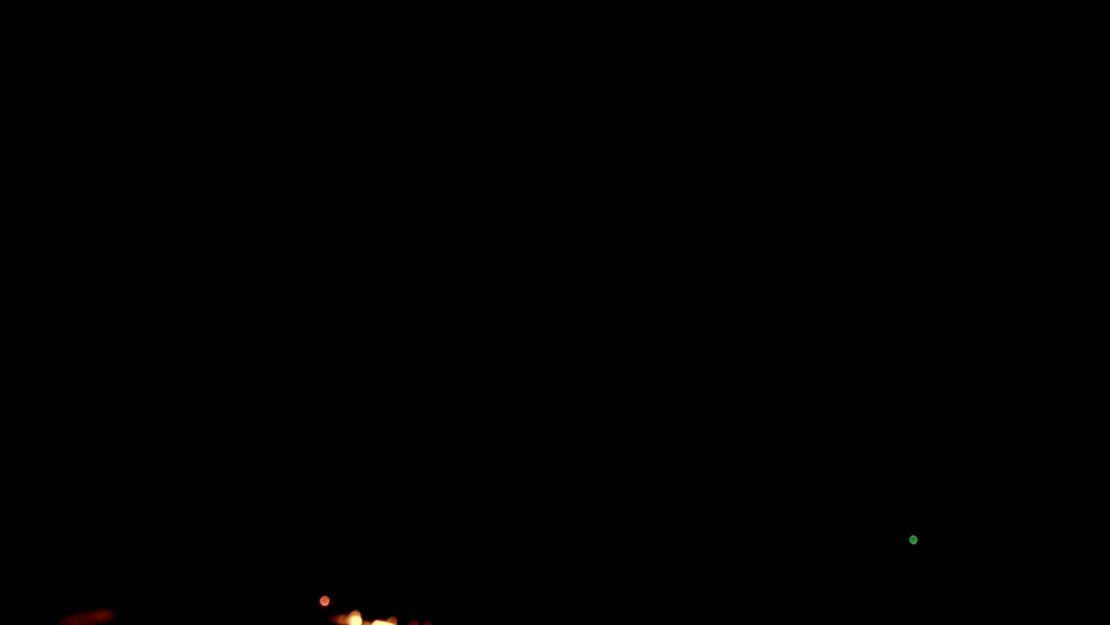
key("alt+Tab")
key("alt+Tab")
key("alt+Tab")
key("alt+Tab")
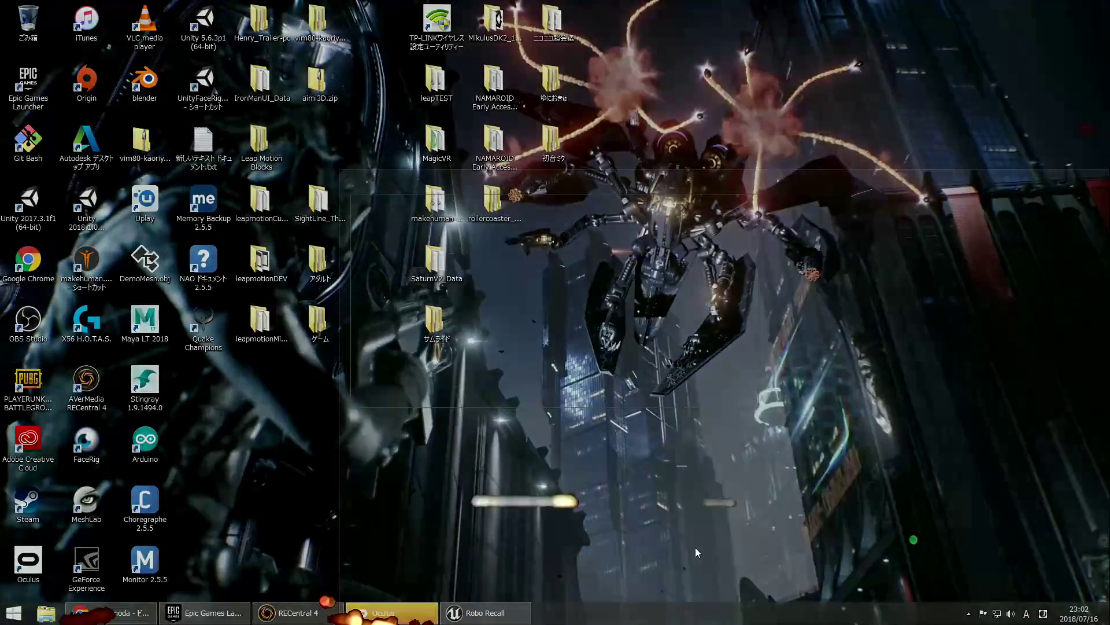
key("alt+Tab")
key("alt+Tab")
key("alt+Tab")
key("alt+Tab")
key("alt+Tab")
key("alt+Tab")
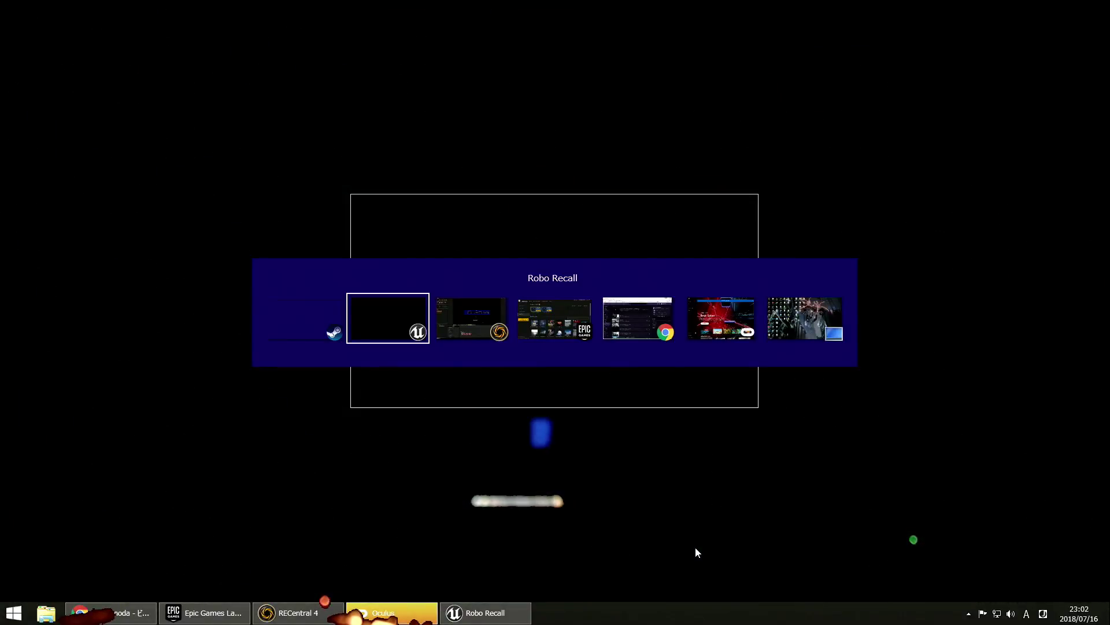
key("alt+Tab")
key("alt+Tab")
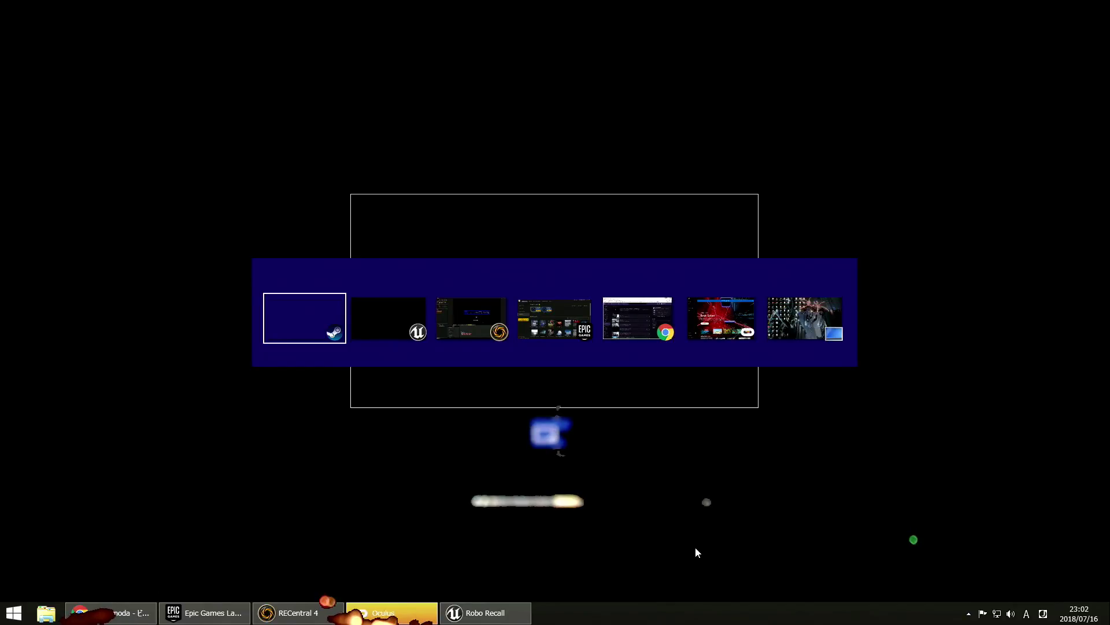